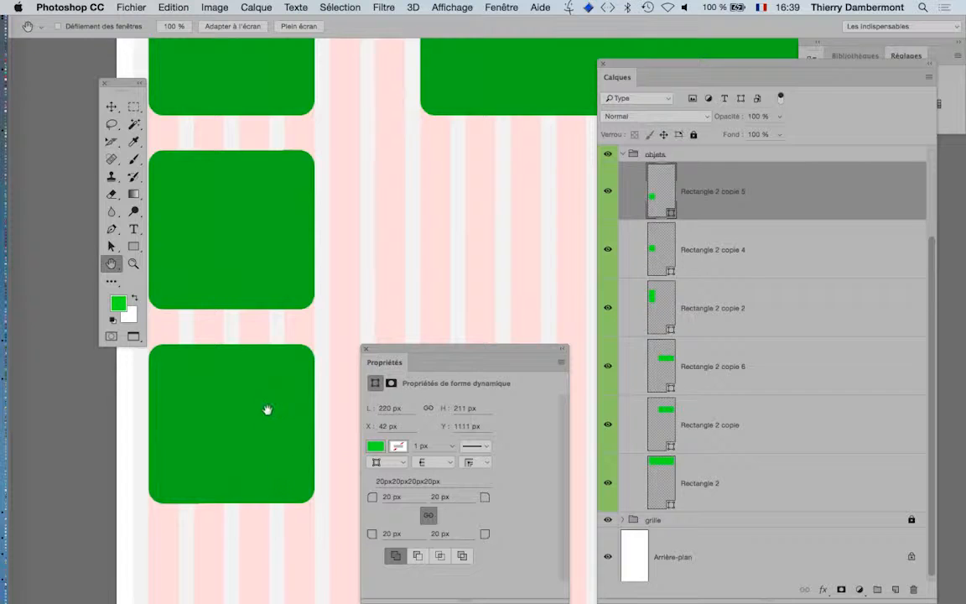
Add an Incrustation en dégradé effect to the Rectangle 2 copie 5 layer.
drag(265, 407, 325, 196)
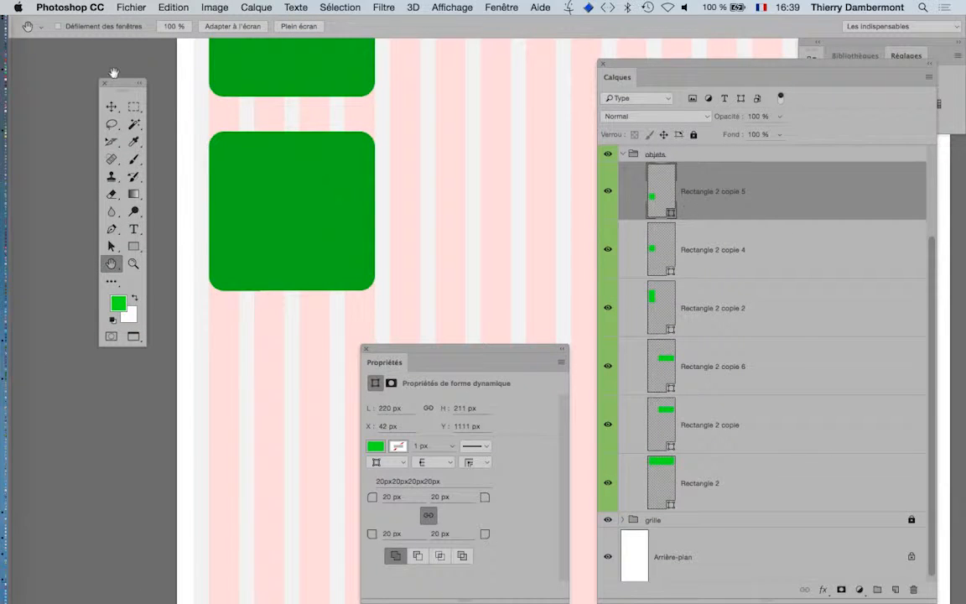
click(257, 8)
mouse_move(281, 133)
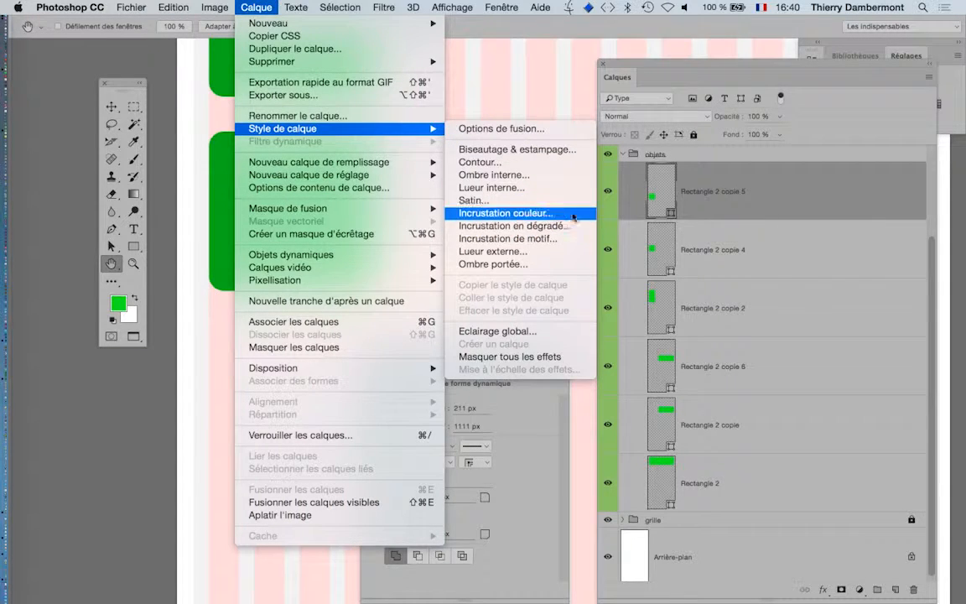
click(681, 69)
drag(683, 69, 678, 35)
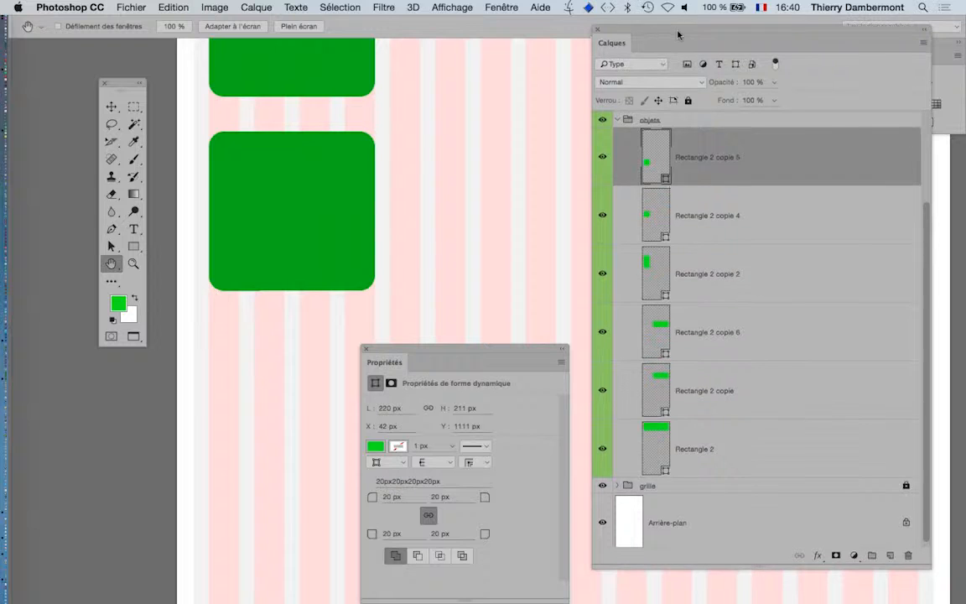
click(818, 558)
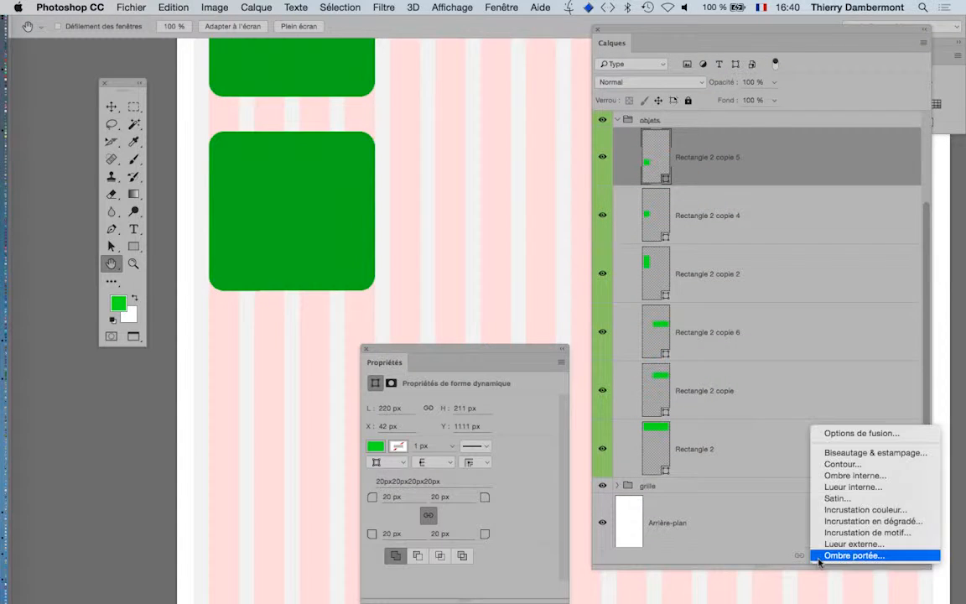
click(839, 521)
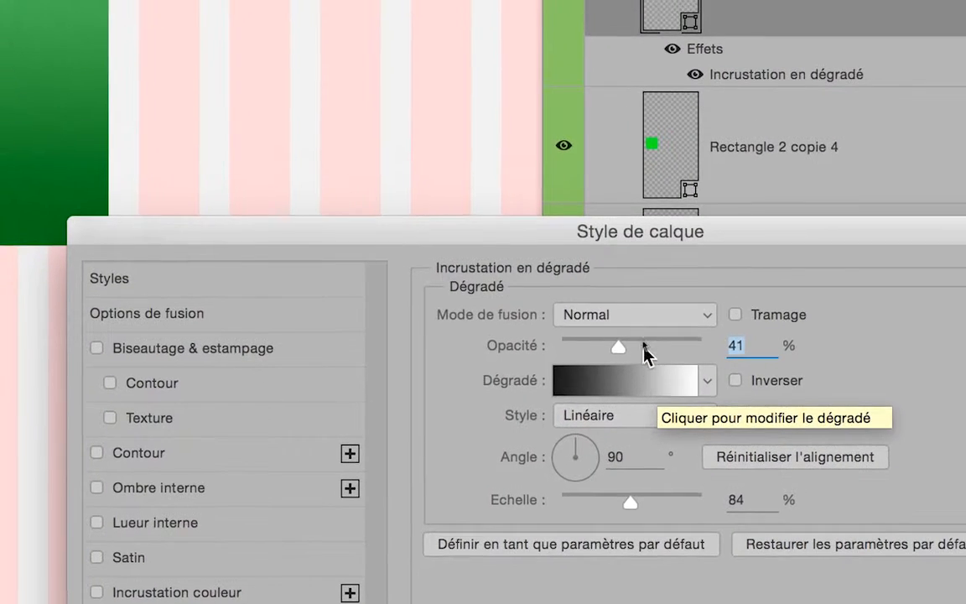
Raise the gradient overlay's opacity to 100 % and look through the gradient presets, keeping the dialog clear of the shape.
drag(610, 321, 672, 343)
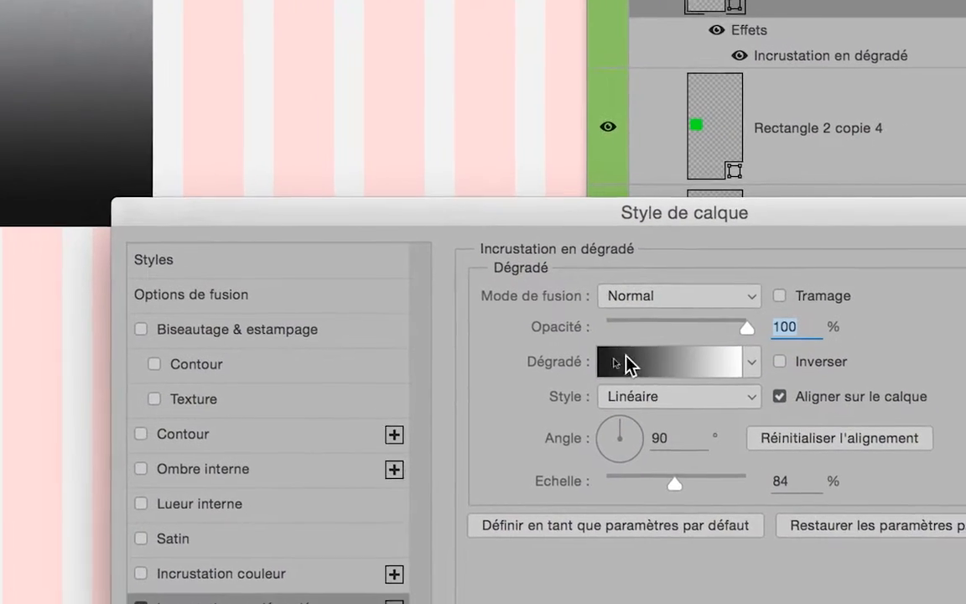
click(751, 361)
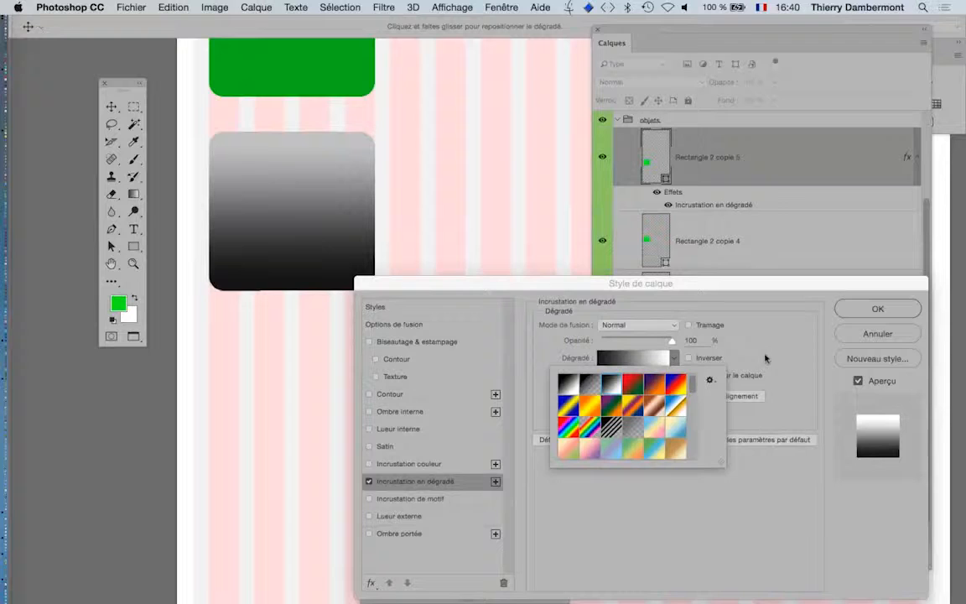
click(955, 257)
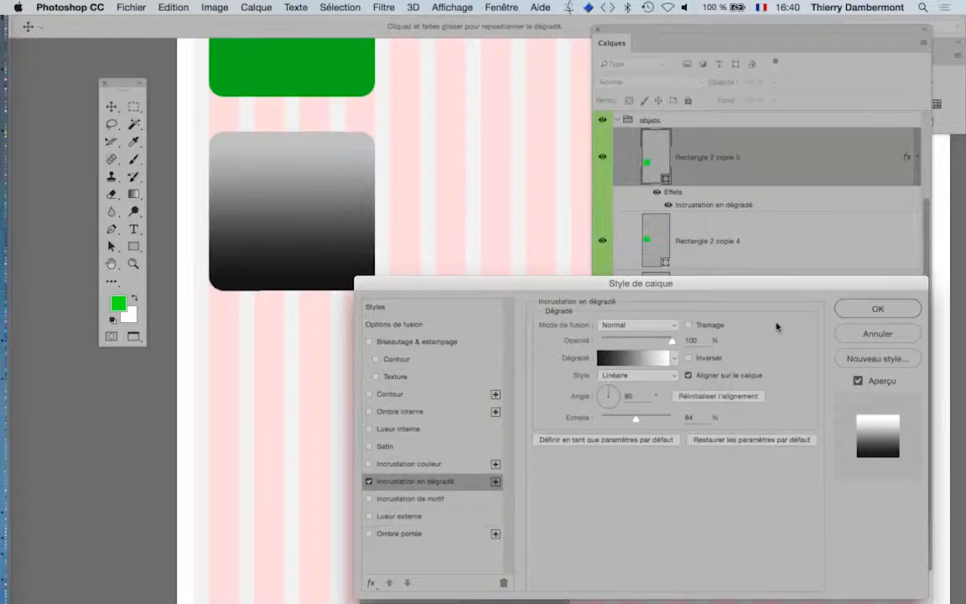
drag(640, 282, 715, 167)
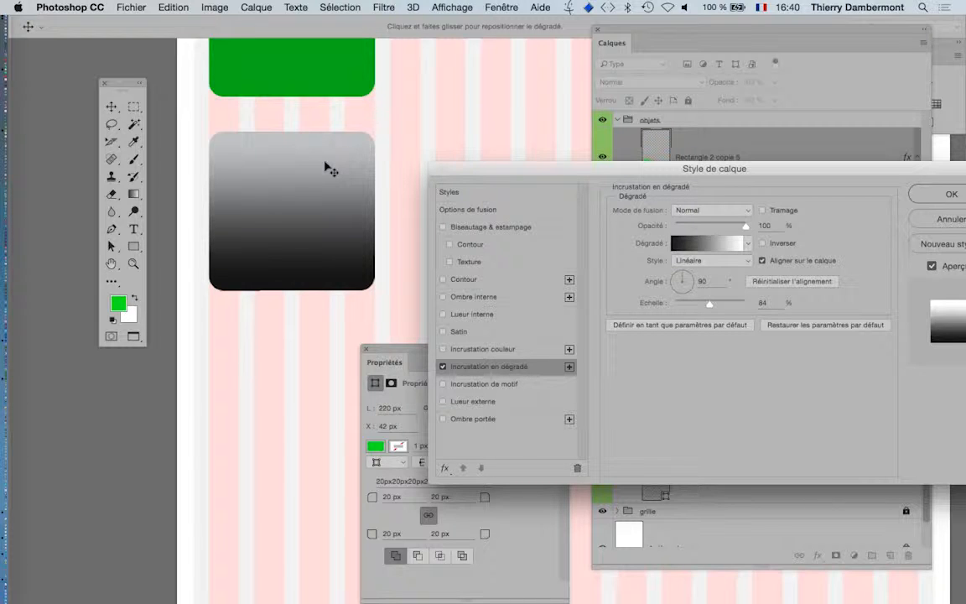
drag(580, 176, 537, 165)
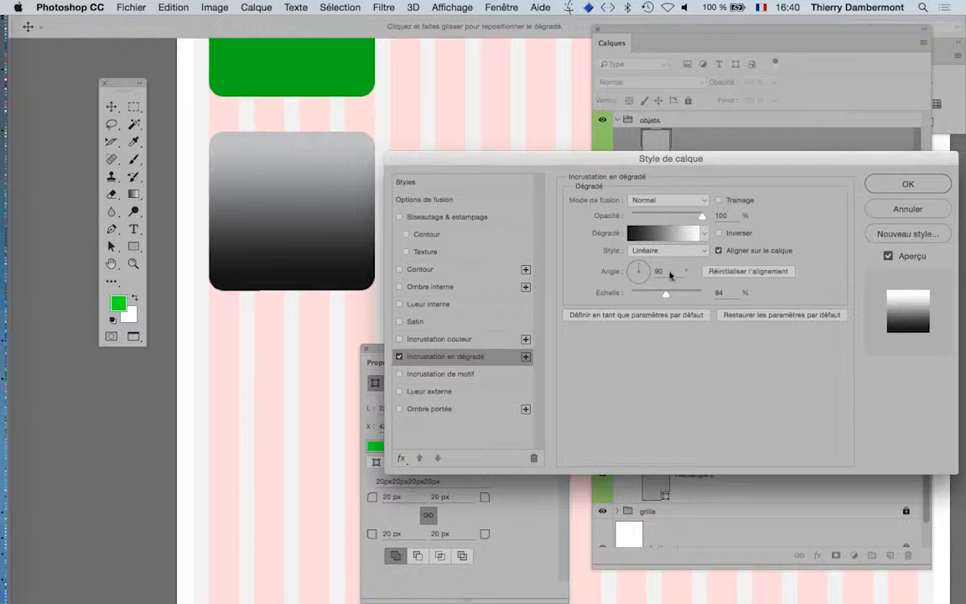
drag(710, 159, 621, 301)
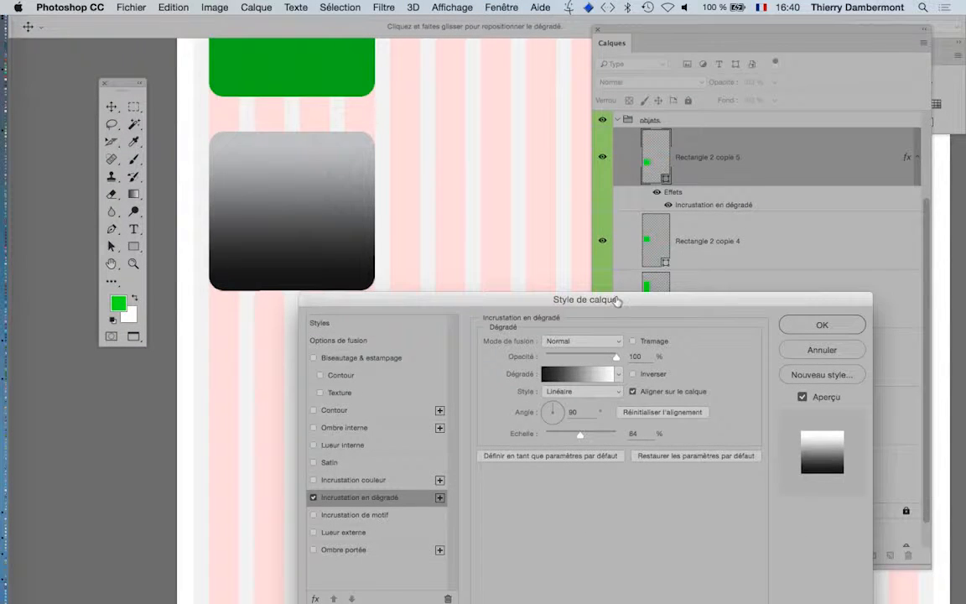
Set the gradient overlay's opacity to 62 % and its scale to 110 %, and apply the layer style.
drag(495, 395, 699, 13)
mouse_move(678, 267)
mouse_down()
mouse_move(699, 269)
mouse_move(677, 268)
mouse_move(689, 268)
mouse_up()
drag(709, 184, 700, 190)
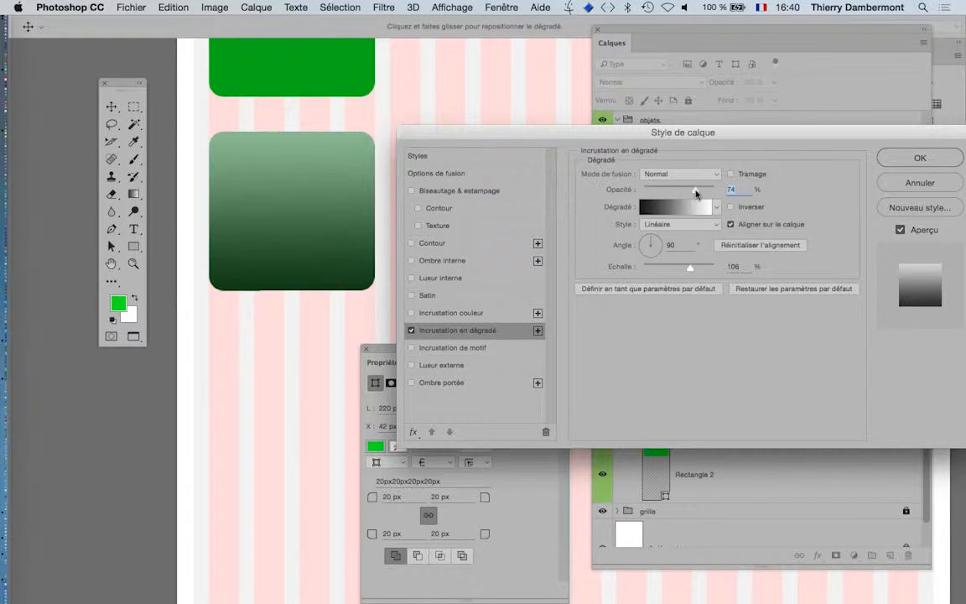
mouse_move(689, 267)
mouse_down()
mouse_move(712, 269)
mouse_move(679, 271)
mouse_up()
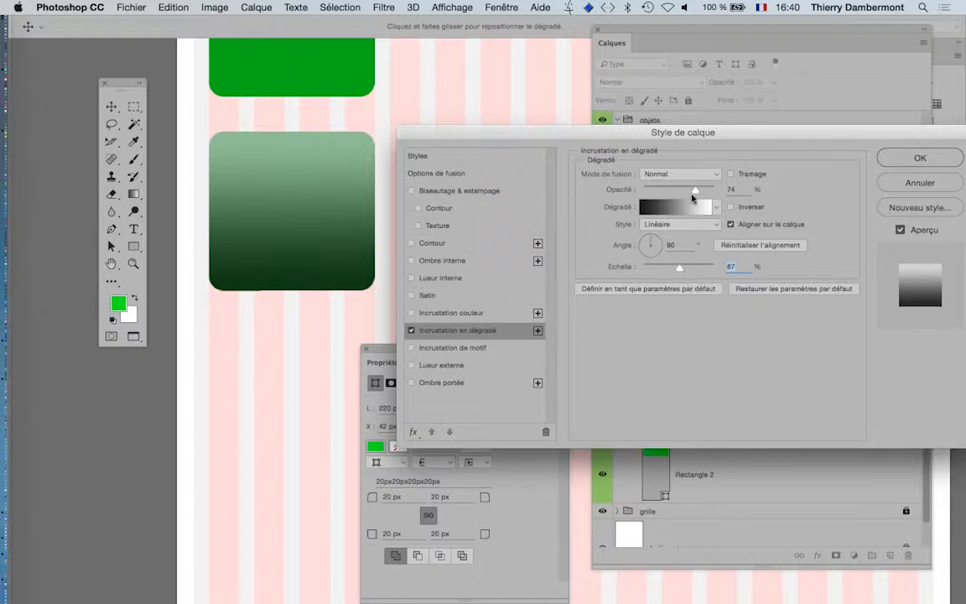
mouse_move(696, 190)
mouse_down()
mouse_move(712, 190)
mouse_move(698, 192)
mouse_up()
drag(679, 268, 692, 270)
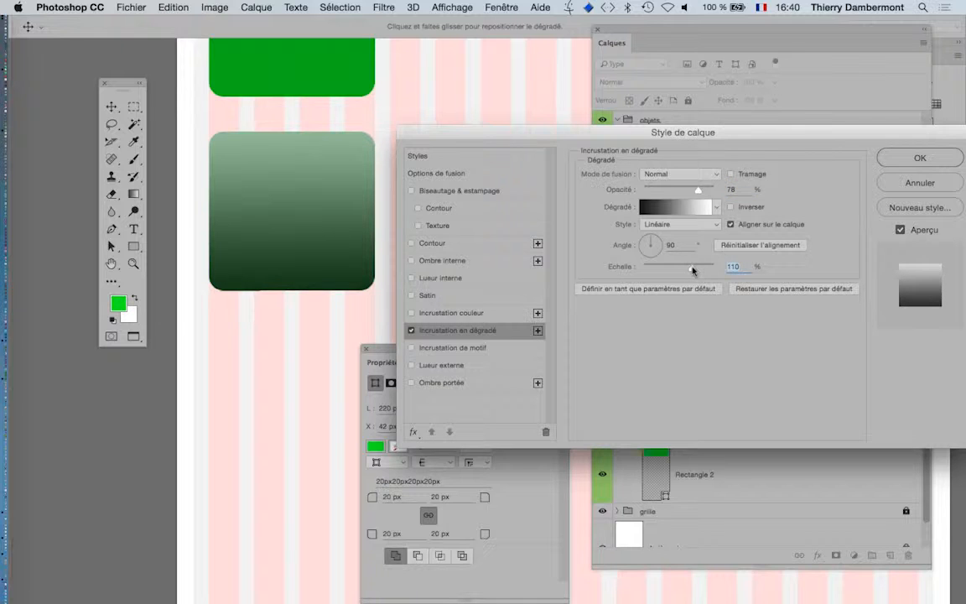
drag(698, 191, 689, 192)
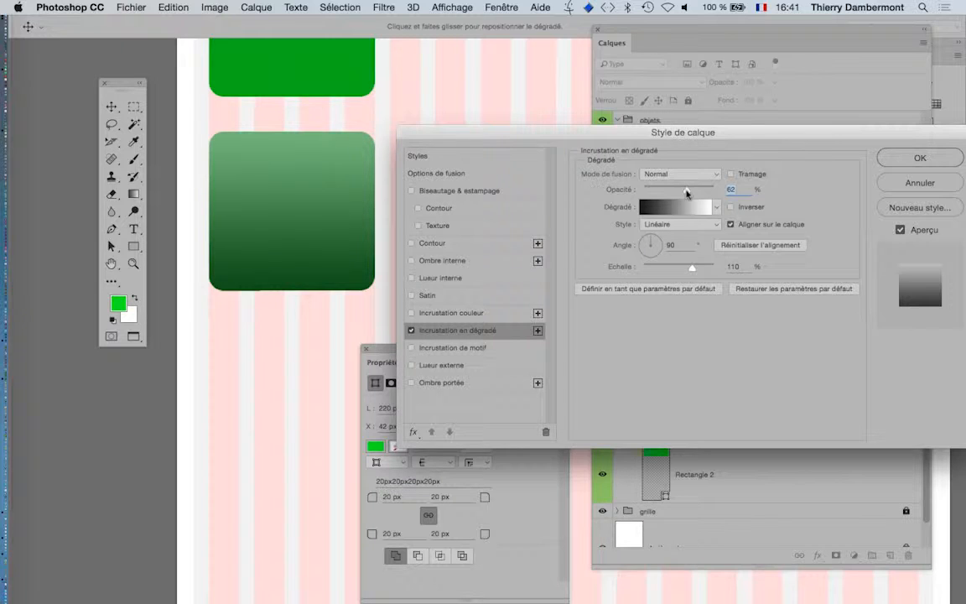
click(913, 159)
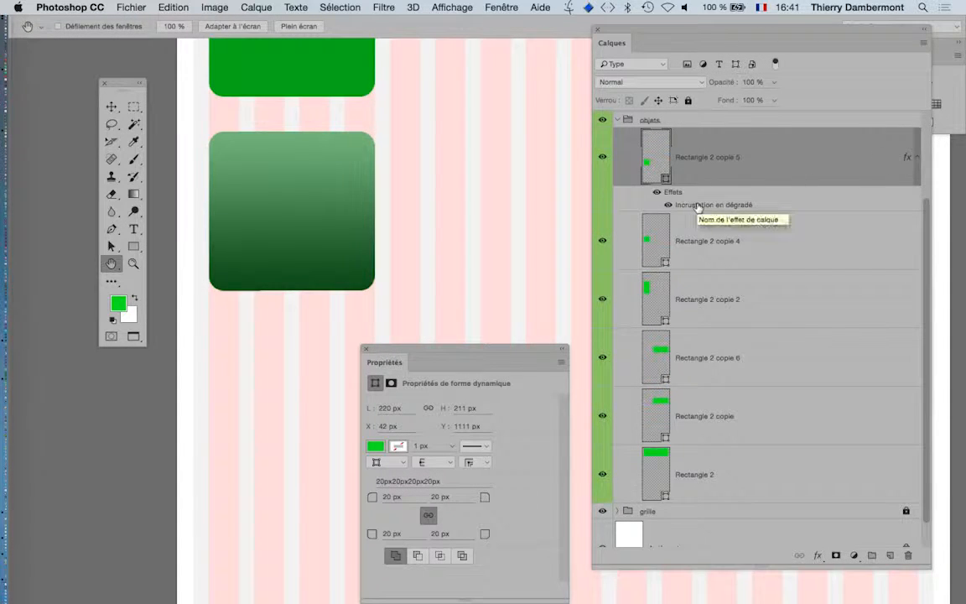
Change the fill colour of Rectangle 2 copie 5 to light blue, #74cbe8.
double_click(657, 165)
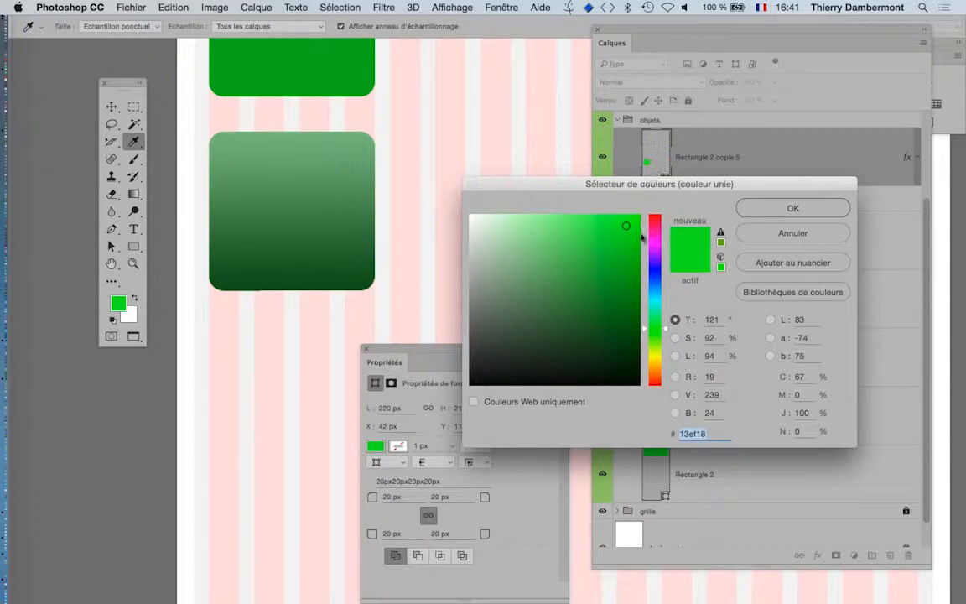
drag(656, 311, 657, 293)
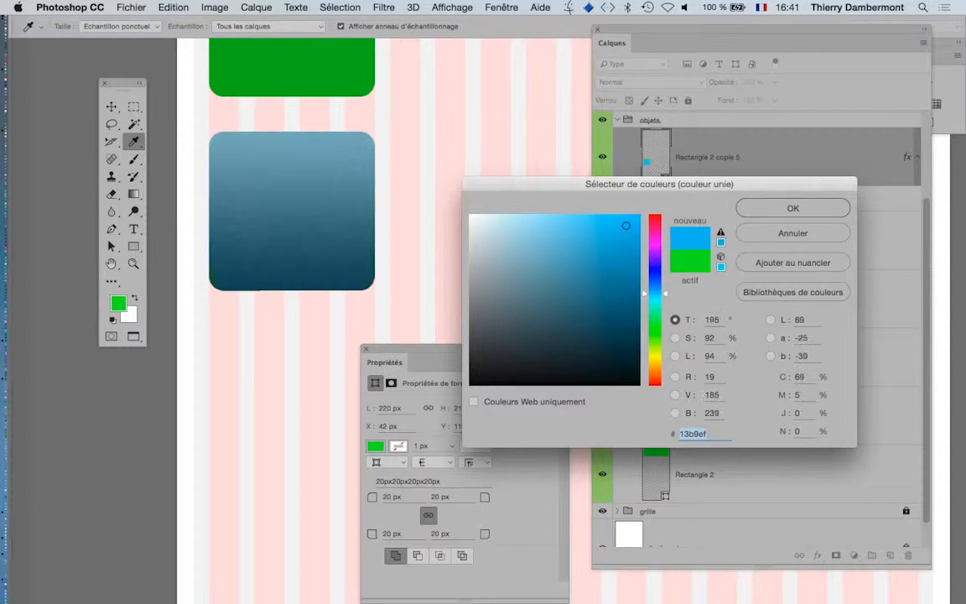
click(554, 229)
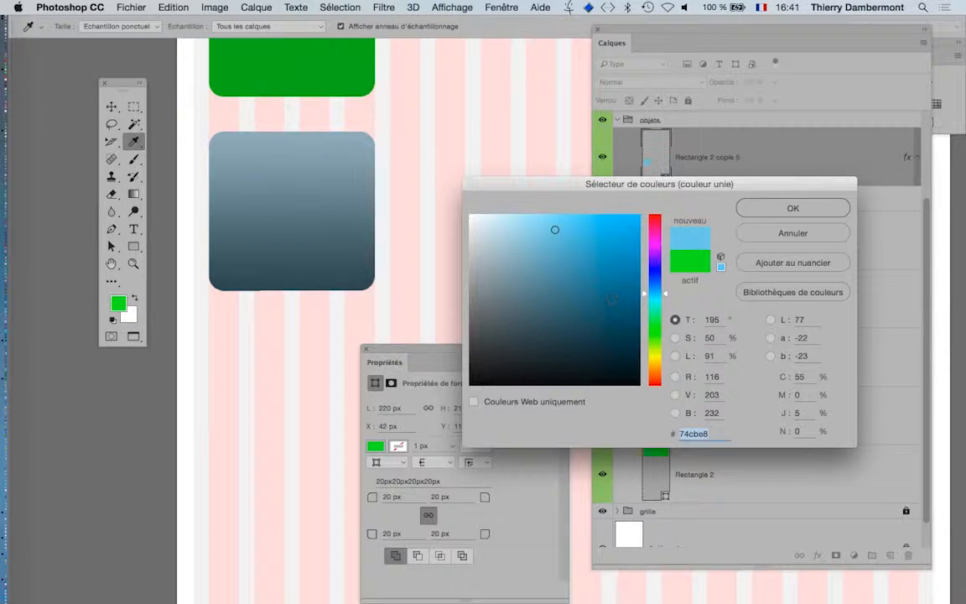
click(790, 209)
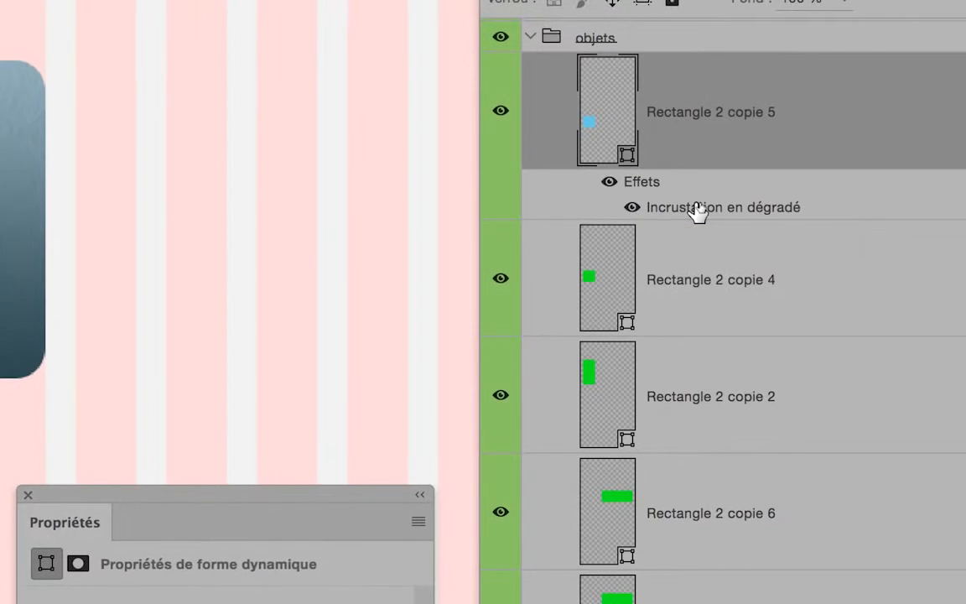
Reopen Rectangle 2 copie 5's gradient overlay, lower its opacity below 50 % and reduce its scale to about 88 %.
double_click(698, 211)
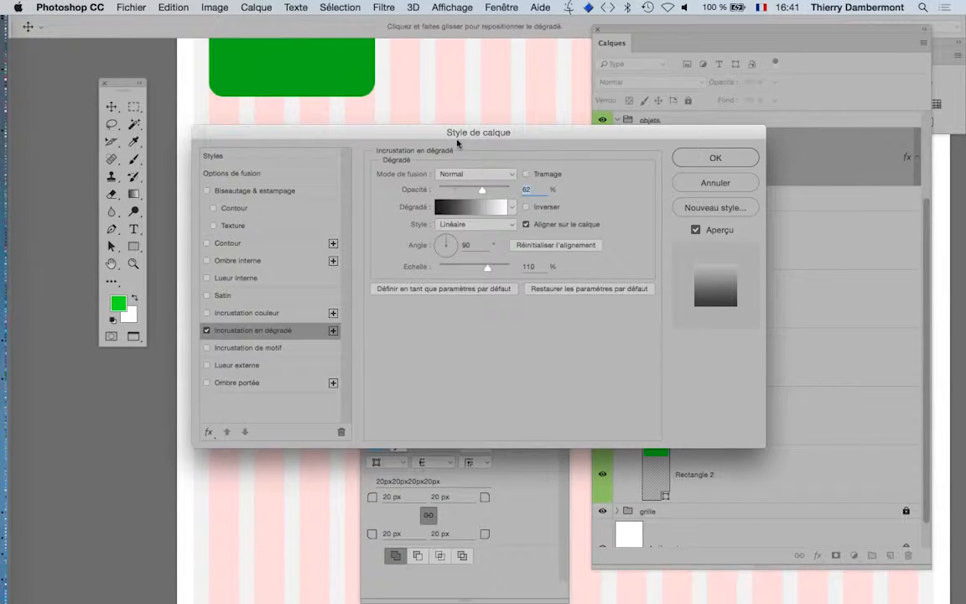
drag(447, 75, 894, 138)
drag(702, 223, 694, 223)
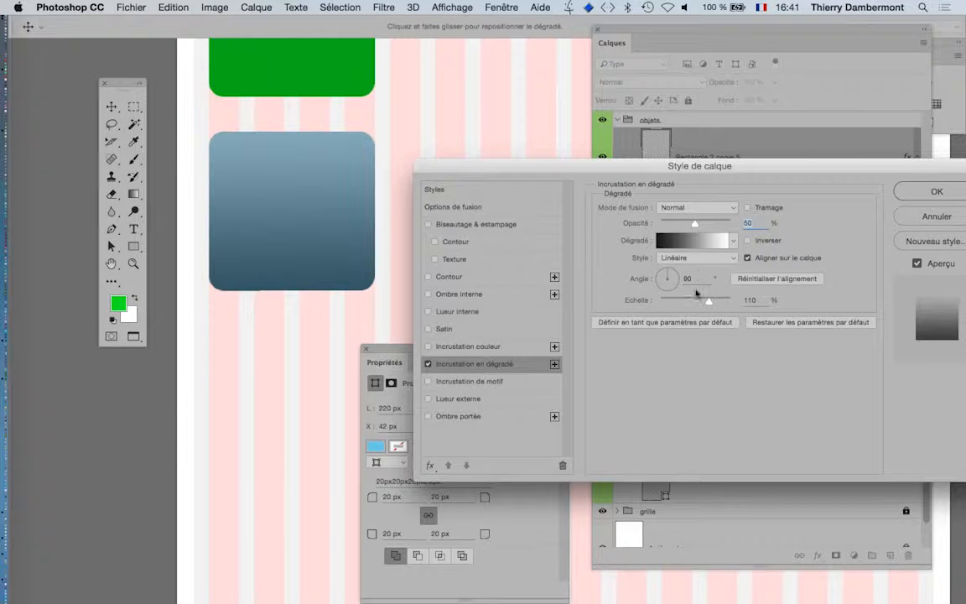
drag(697, 303, 693, 302)
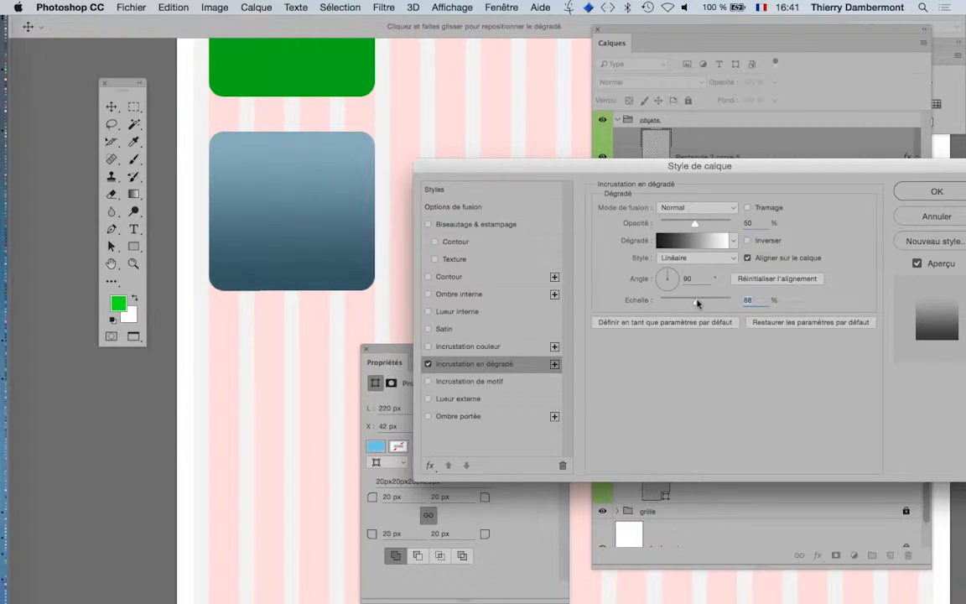
drag(694, 223, 685, 223)
key(Return)
Lighten the fill colour of Rectangle 2 copie 5 to pale blue, #a6e7fc.
double_click(671, 157)
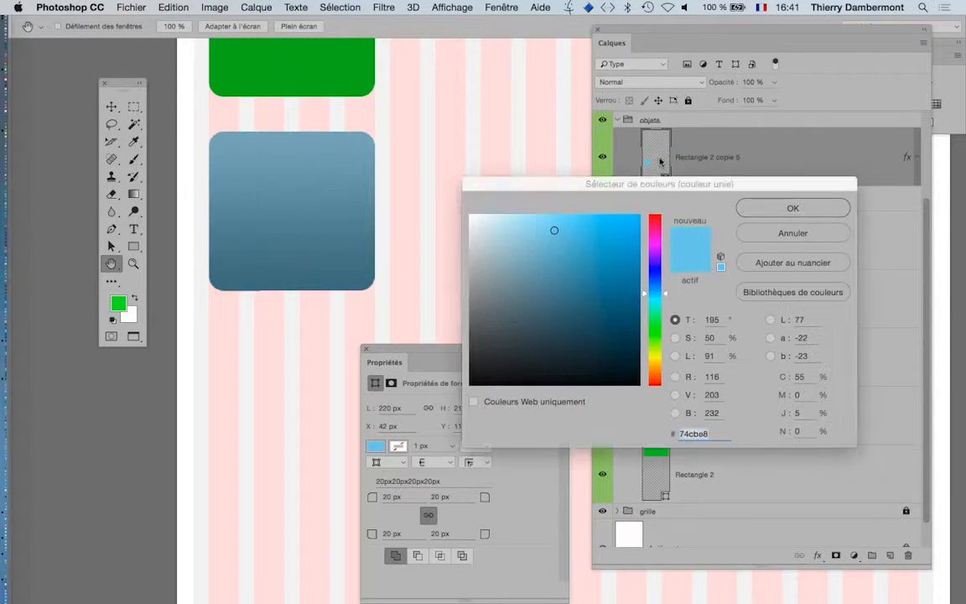
mouse_move(552, 231)
mouse_down()
mouse_move(547, 256)
mouse_move(528, 217)
mouse_up()
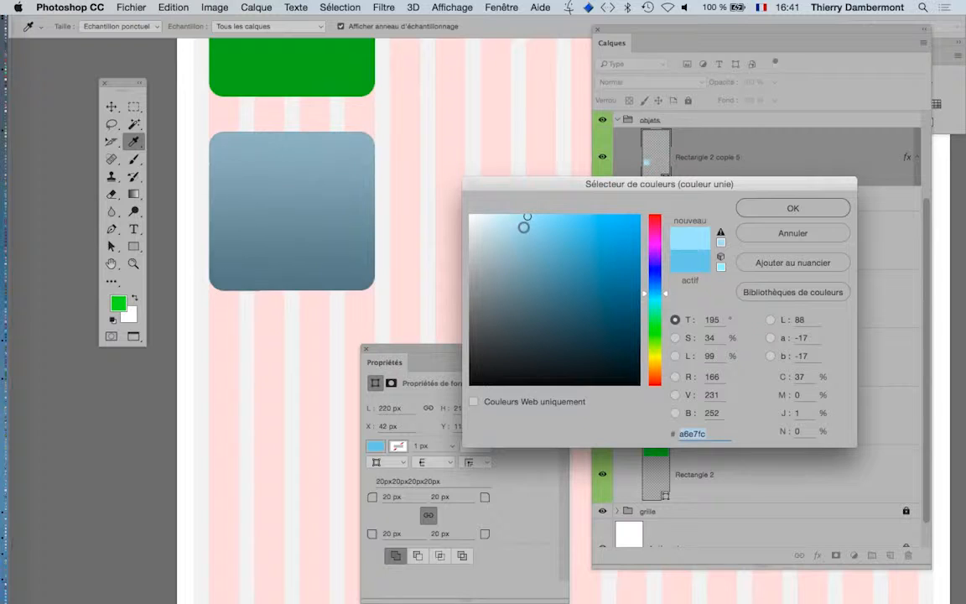
click(797, 214)
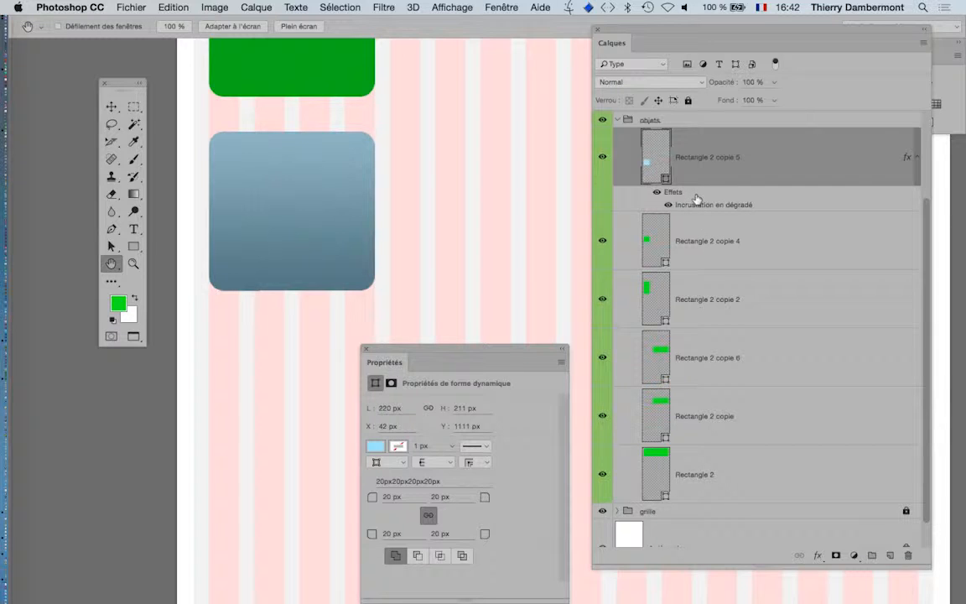
Add a Biseautage & estampage effect to Rectangle 2 copie 5 with the Biseau interne style and Lisse technique.
click(254, 7)
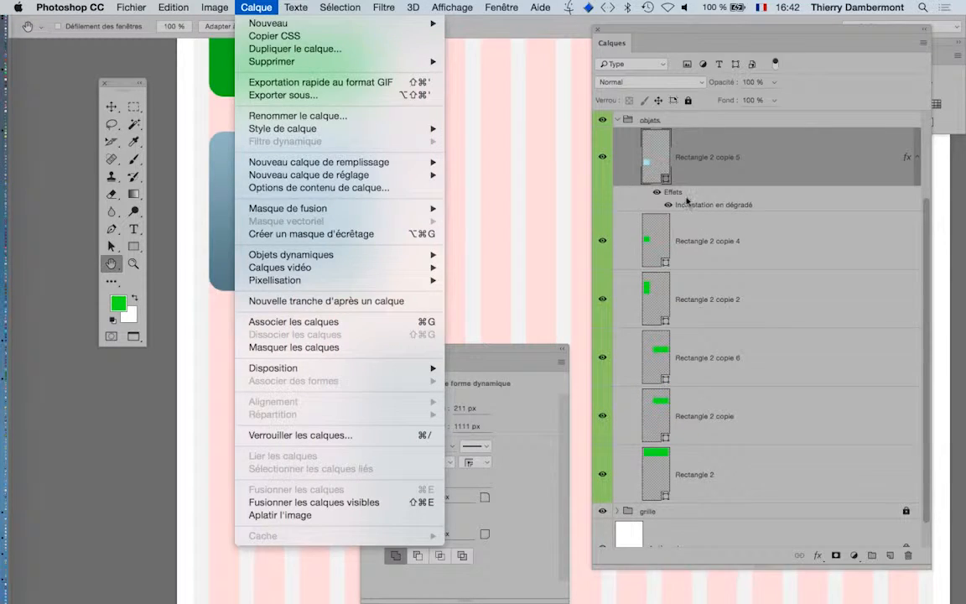
click(671, 197)
double_click(672, 197)
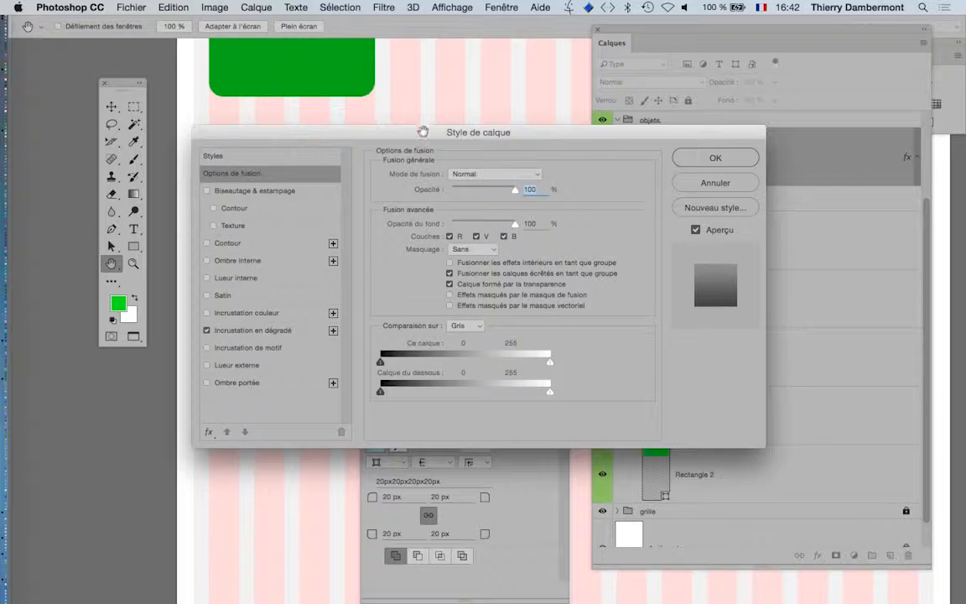
drag(382, 130, 670, 160)
click(506, 230)
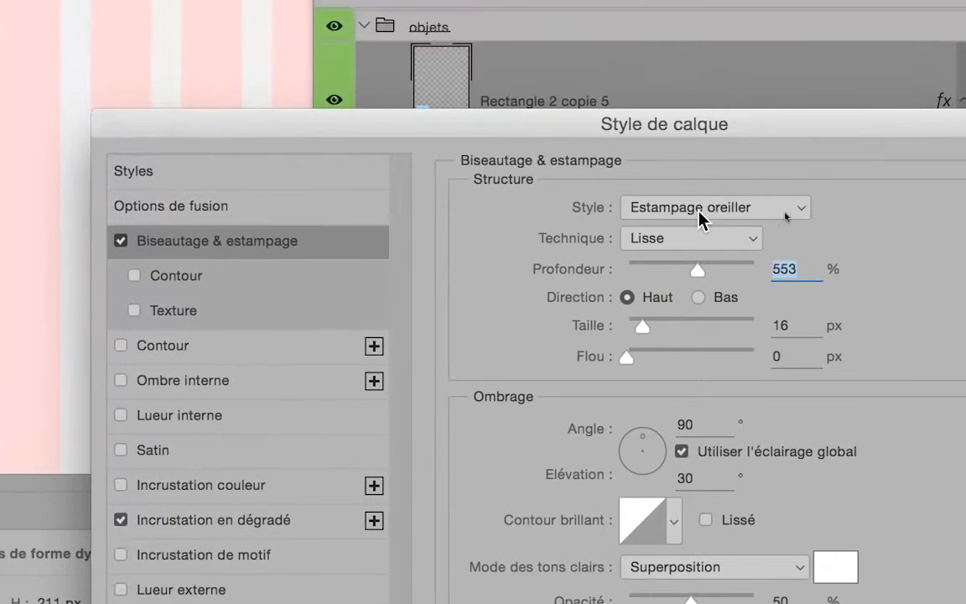
click(754, 191)
click(700, 208)
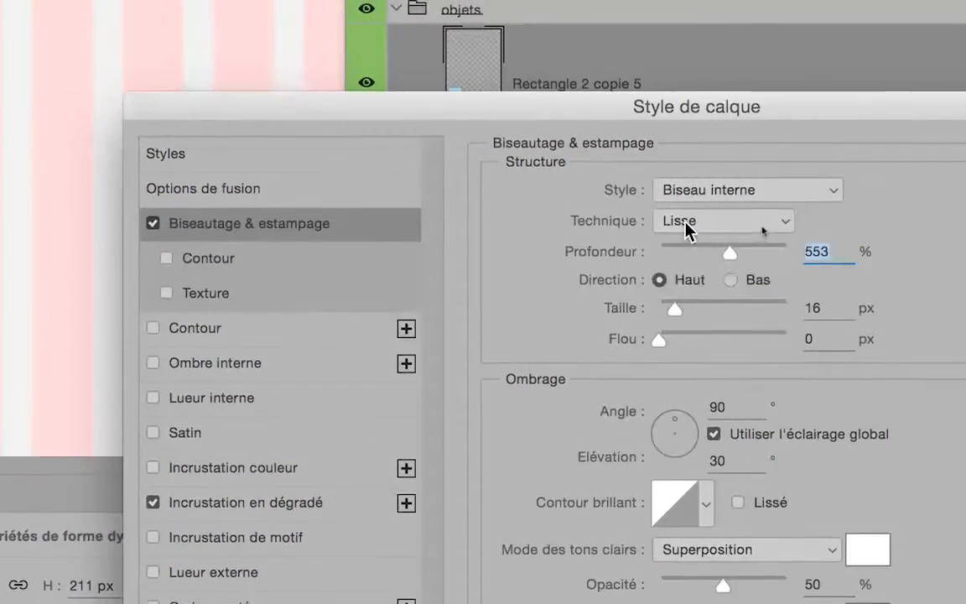
click(685, 222)
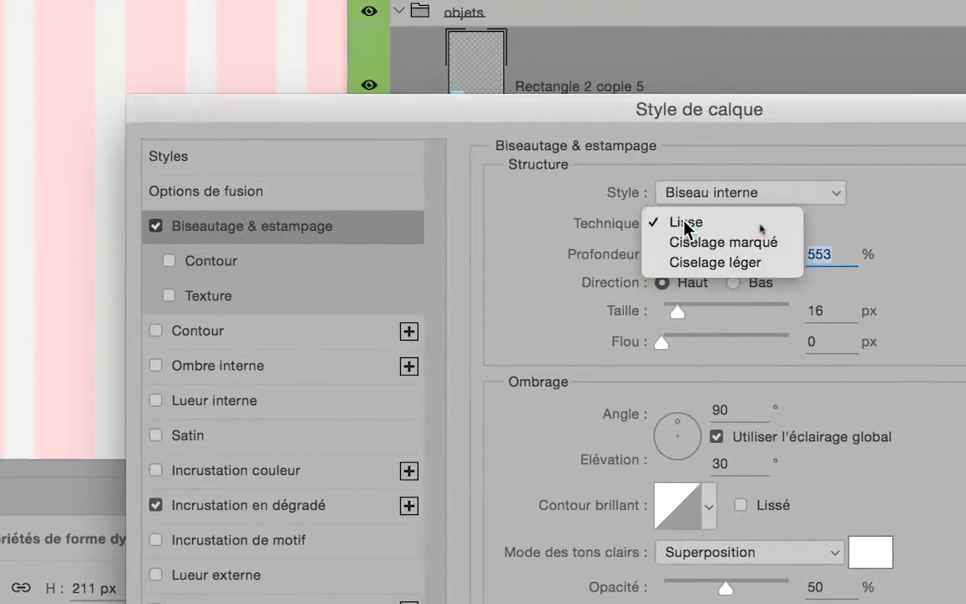
click(686, 220)
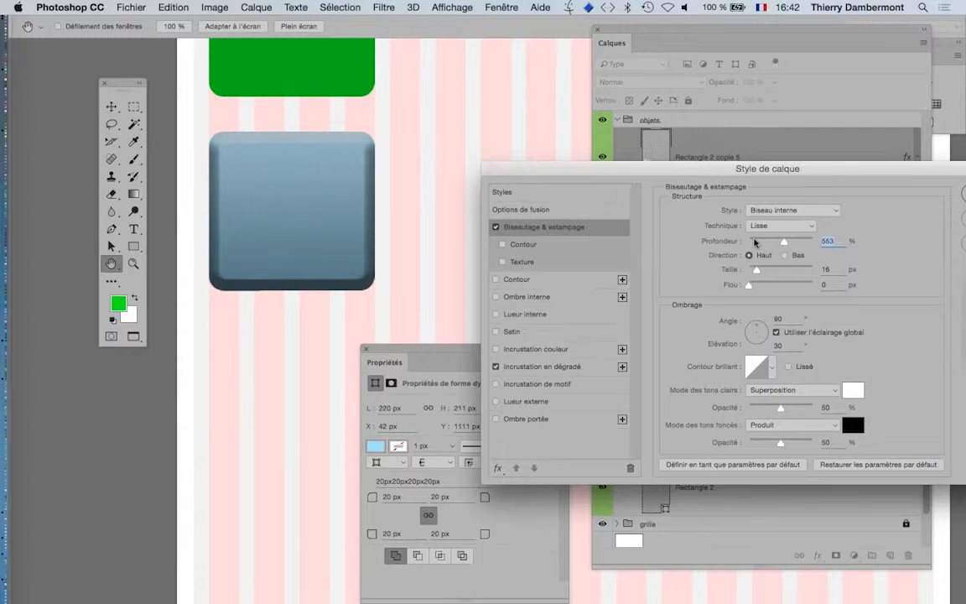
Set the bevel to 365 % depth and 2 px size, with highlight opacity 89 % and shadow opacity 35 %.
drag(757, 273, 752, 272)
drag(784, 241, 753, 271)
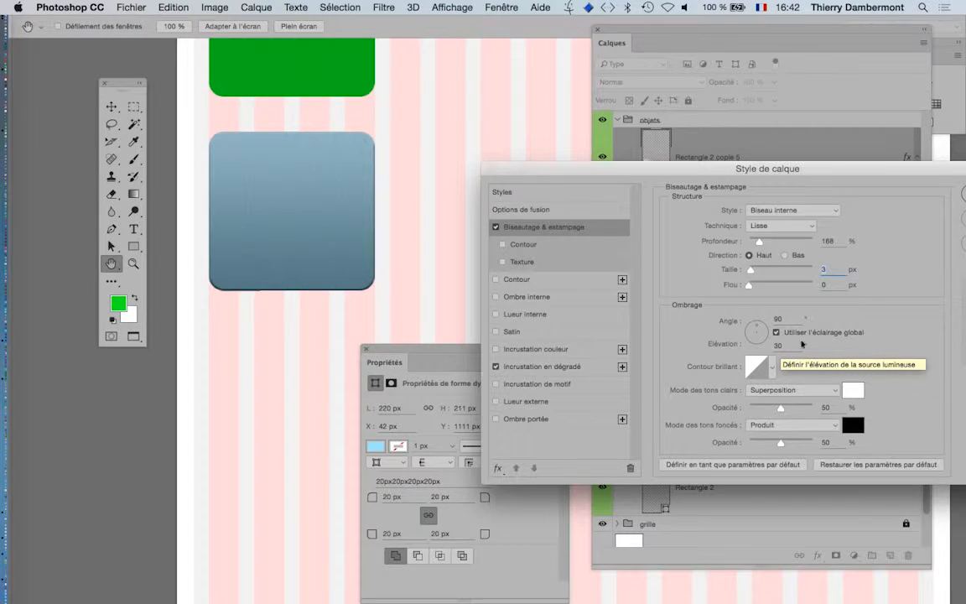
drag(751, 270, 751, 270)
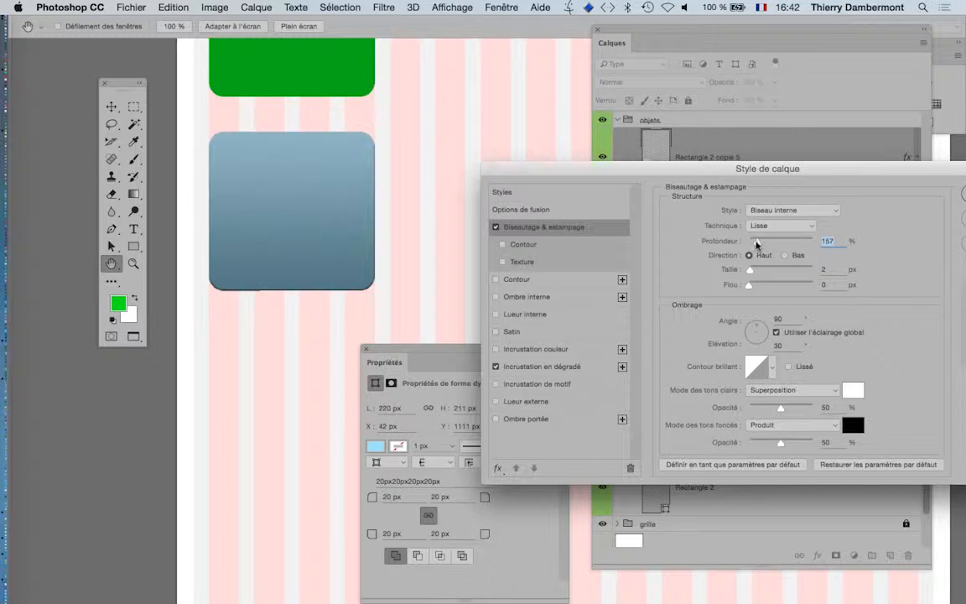
mouse_move(758, 243)
mouse_down()
mouse_move(752, 245)
mouse_move(773, 243)
mouse_up()
mouse_move(781, 441)
mouse_down()
mouse_move(745, 445)
mouse_move(772, 443)
mouse_up()
drag(787, 402, 804, 406)
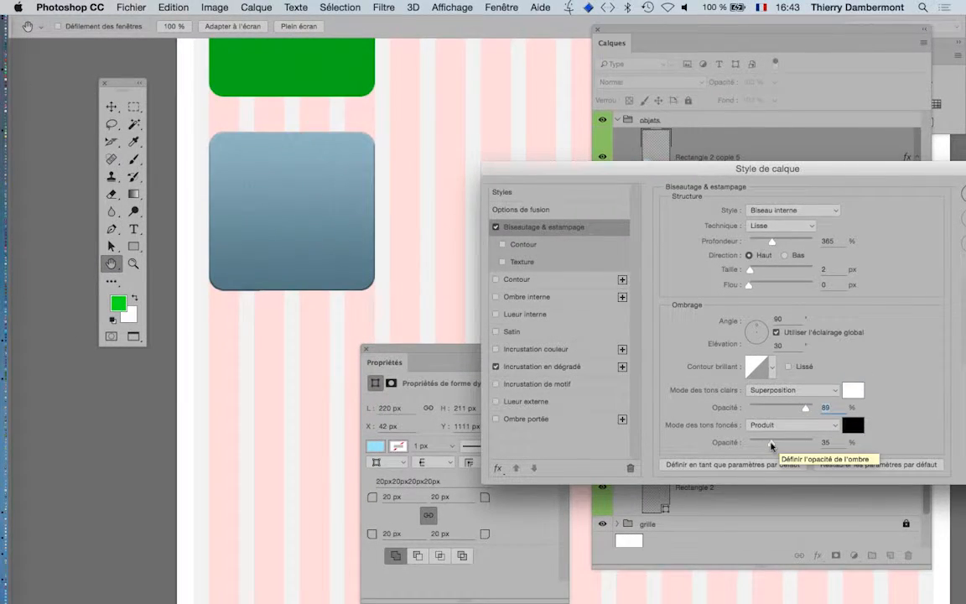
Set the bevel's shadow opacity to 10 % and its size to 5 px, comparing the rectangle with and without the effect.
drag(769, 431, 753, 446)
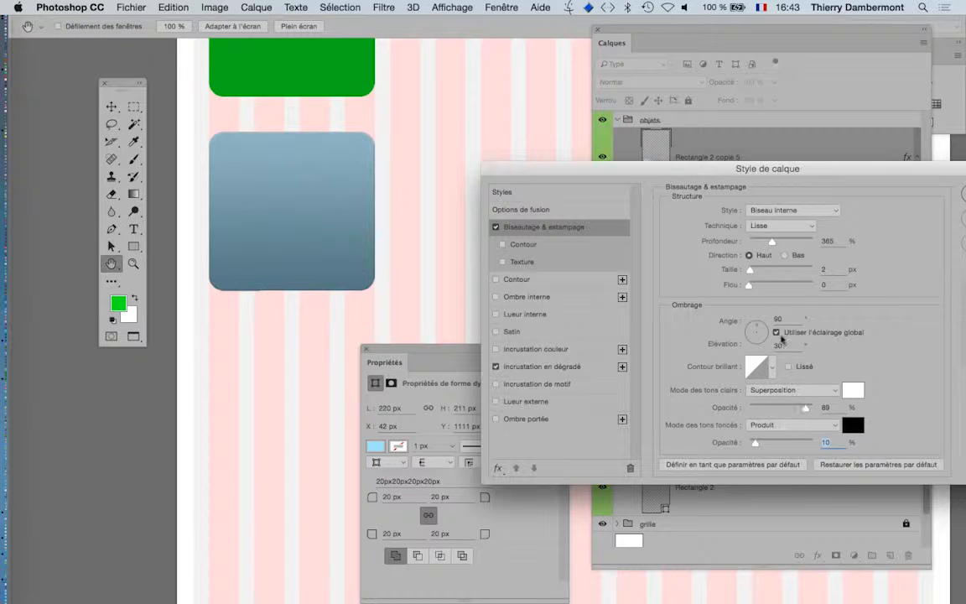
drag(751, 271, 753, 271)
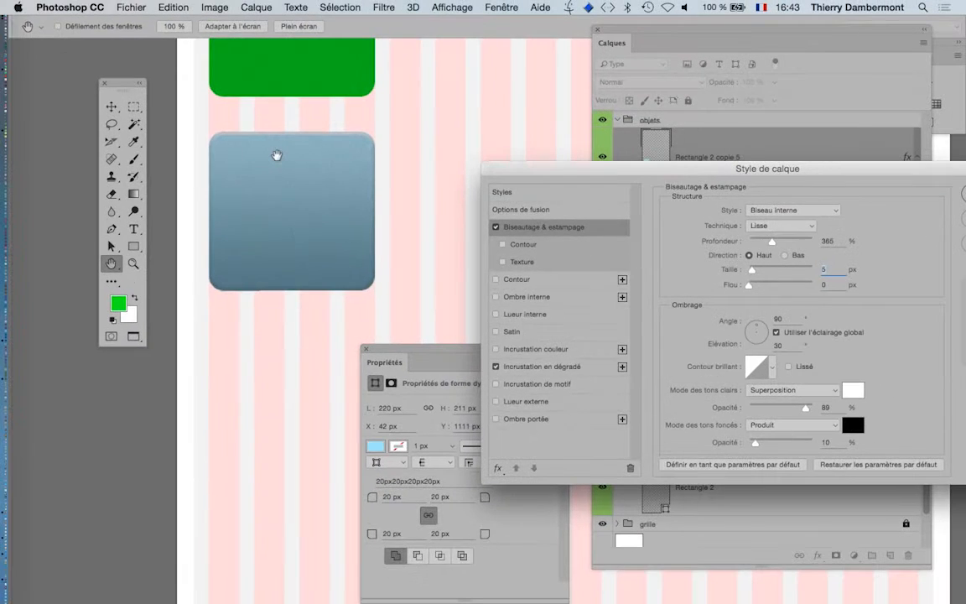
click(495, 227)
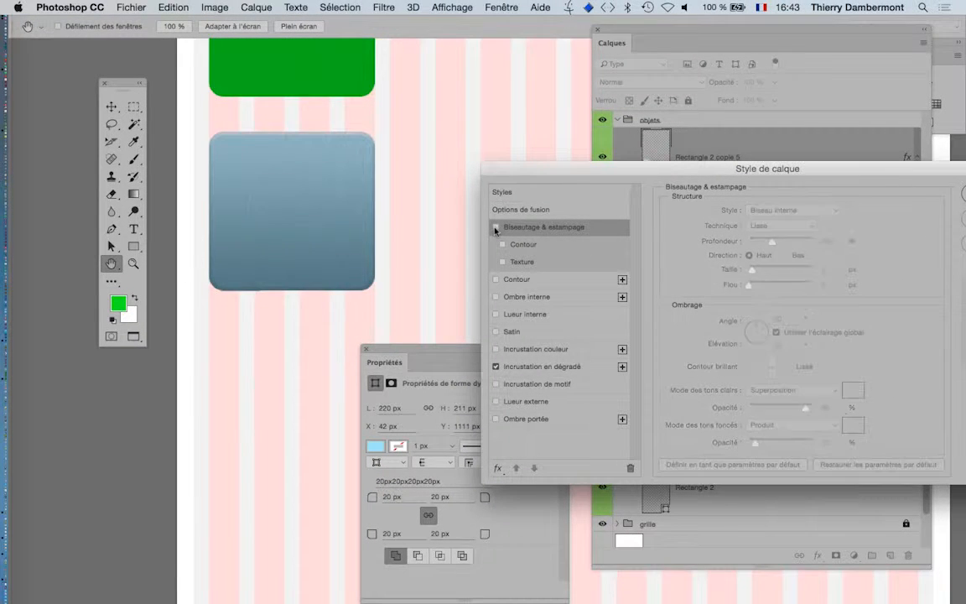
click(495, 228)
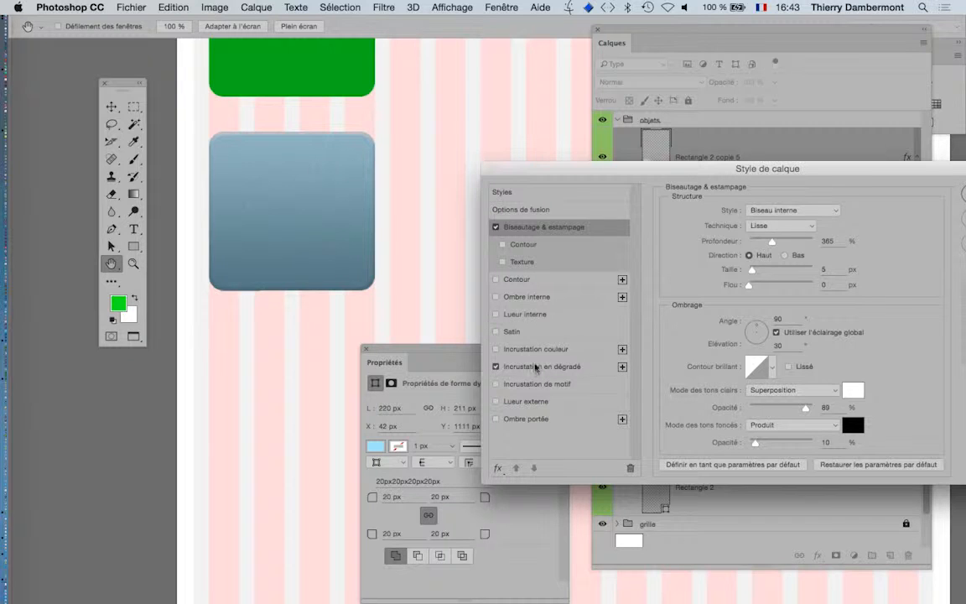
Add an Ombre portée effect at a 90° angle to Rectangle 2 copie 5 and apply the layer style.
click(526, 423)
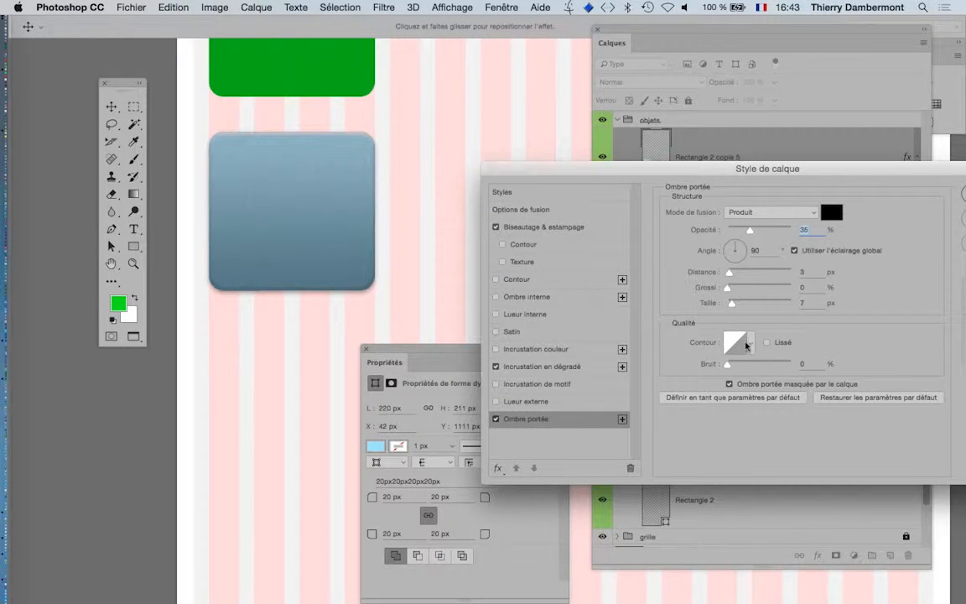
click(732, 249)
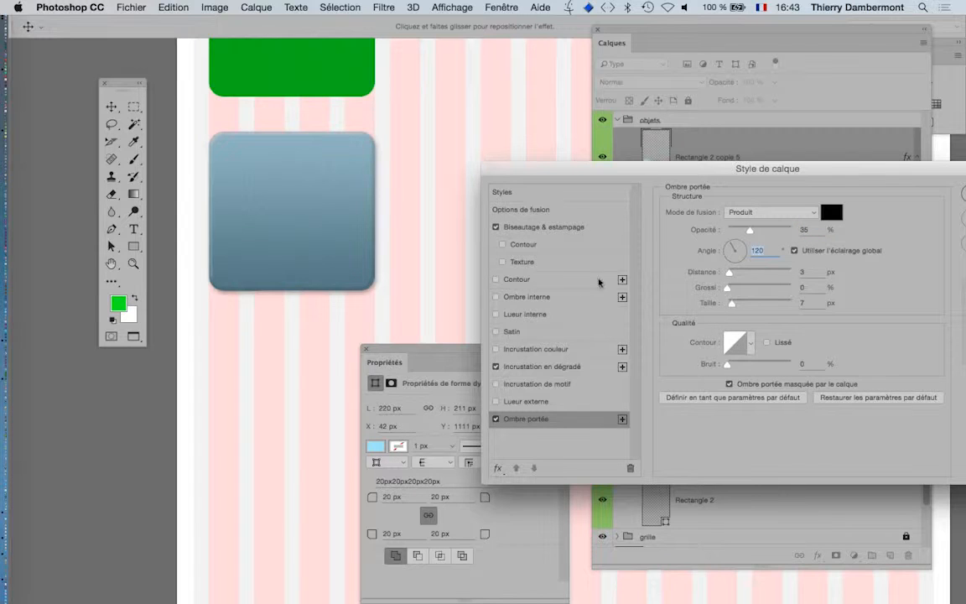
drag(732, 252, 734, 246)
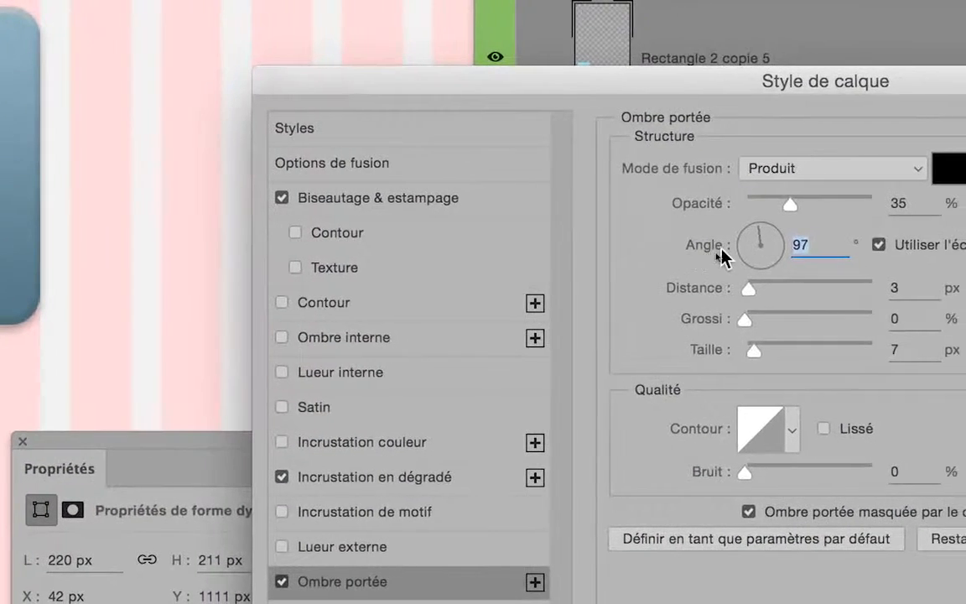
text(90)
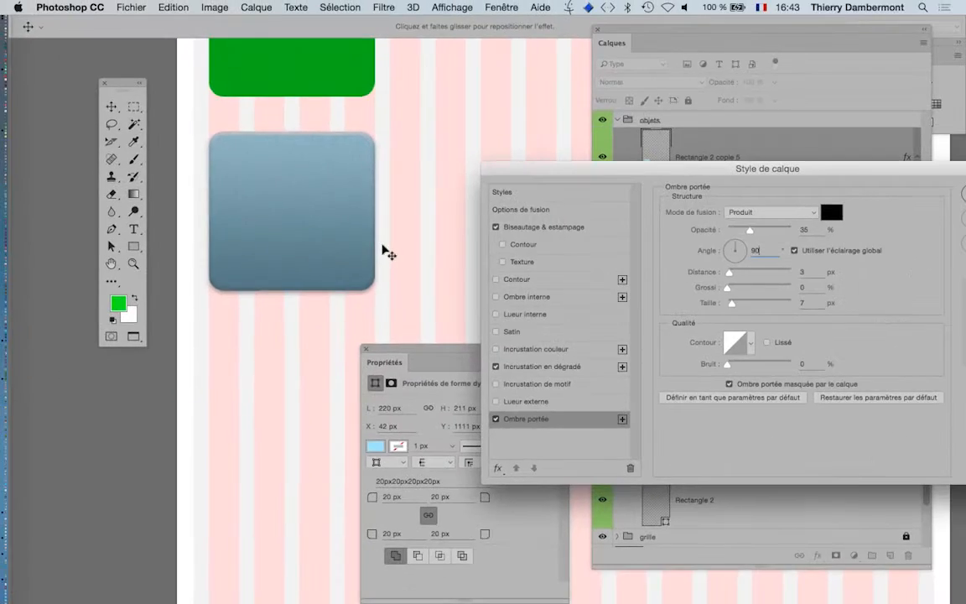
drag(672, 168, 483, 146)
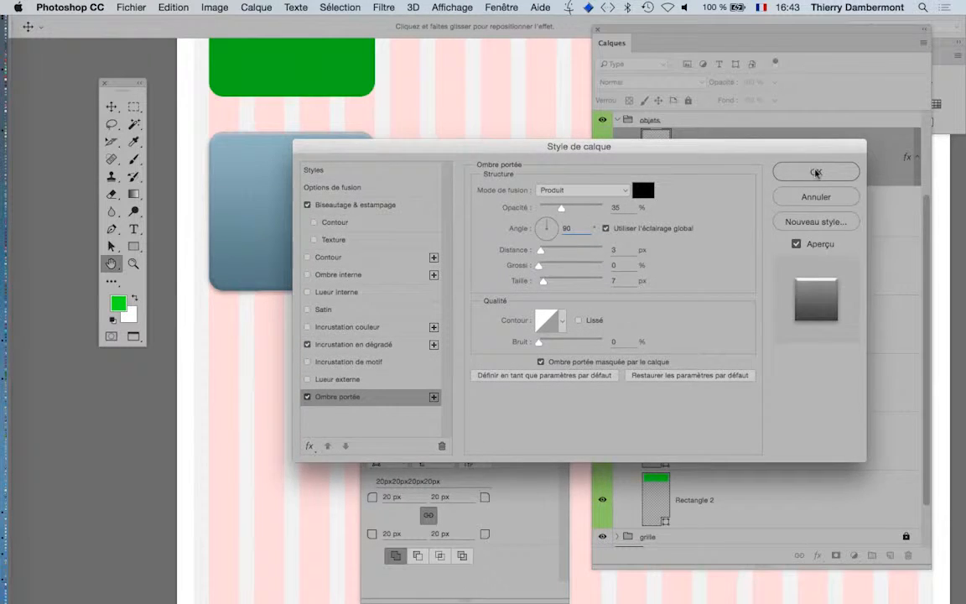
click(815, 171)
Save the document as a new version named grille-05.psd.
click(130, 7)
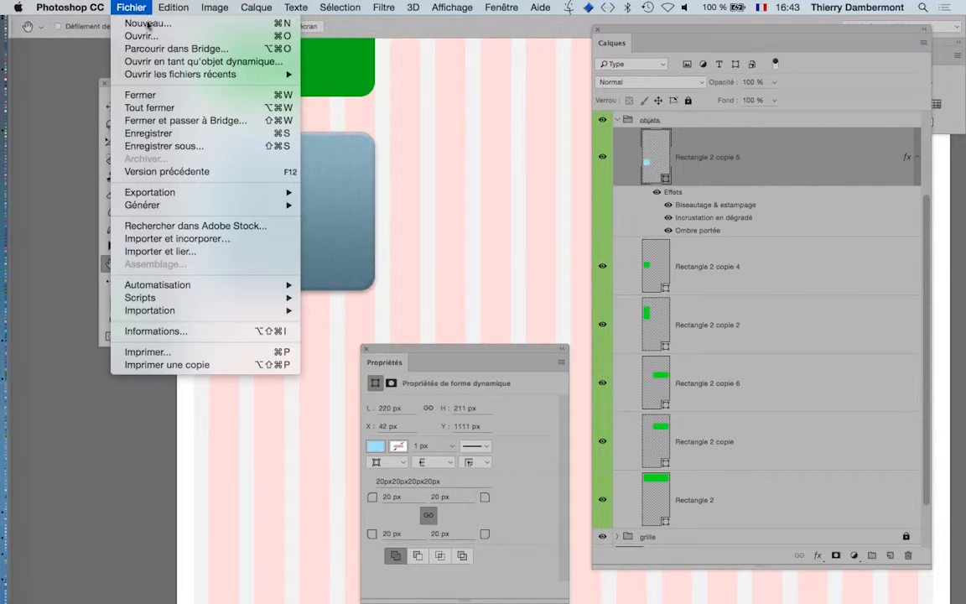
click(172, 146)
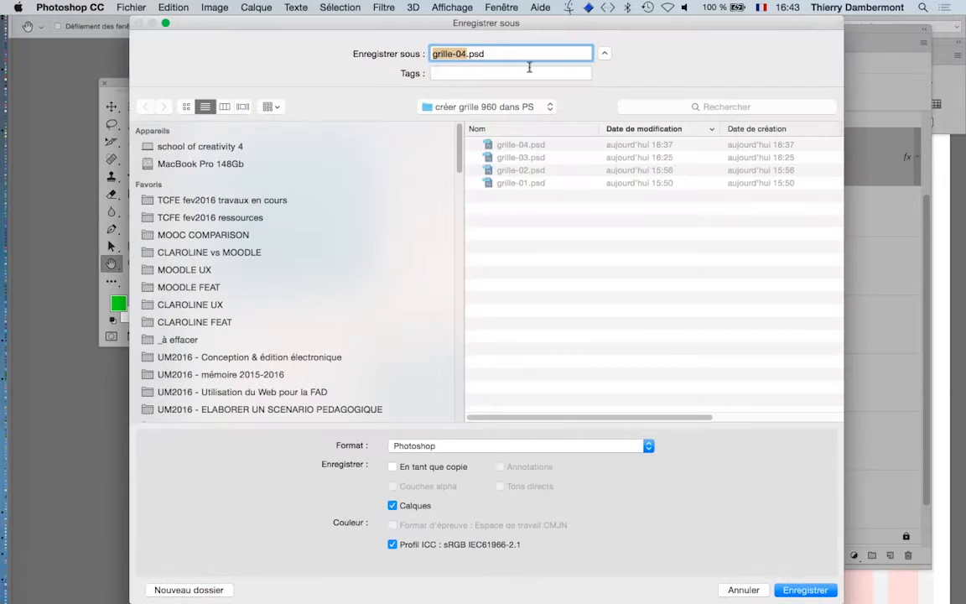
key(Right)
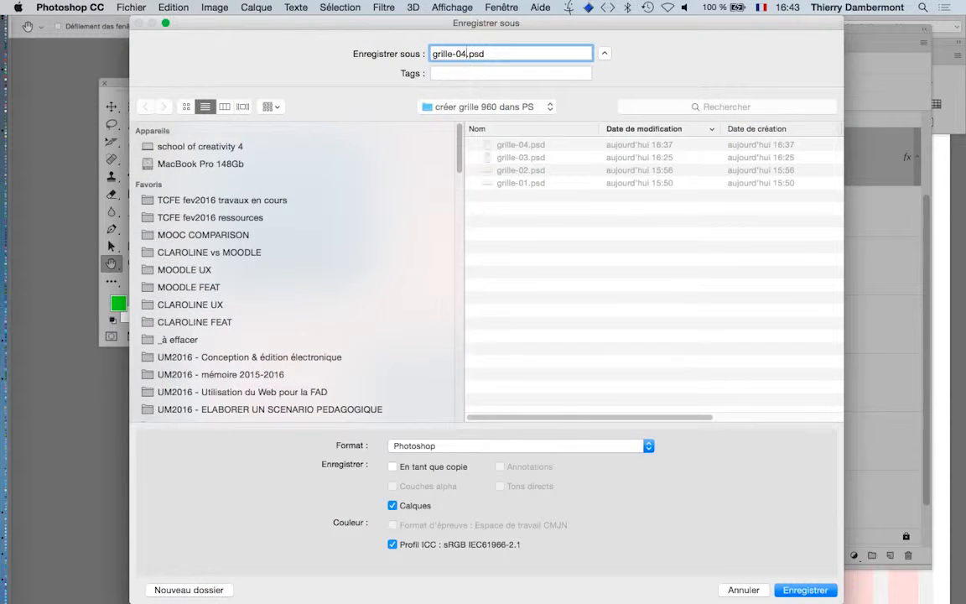
key(Return)
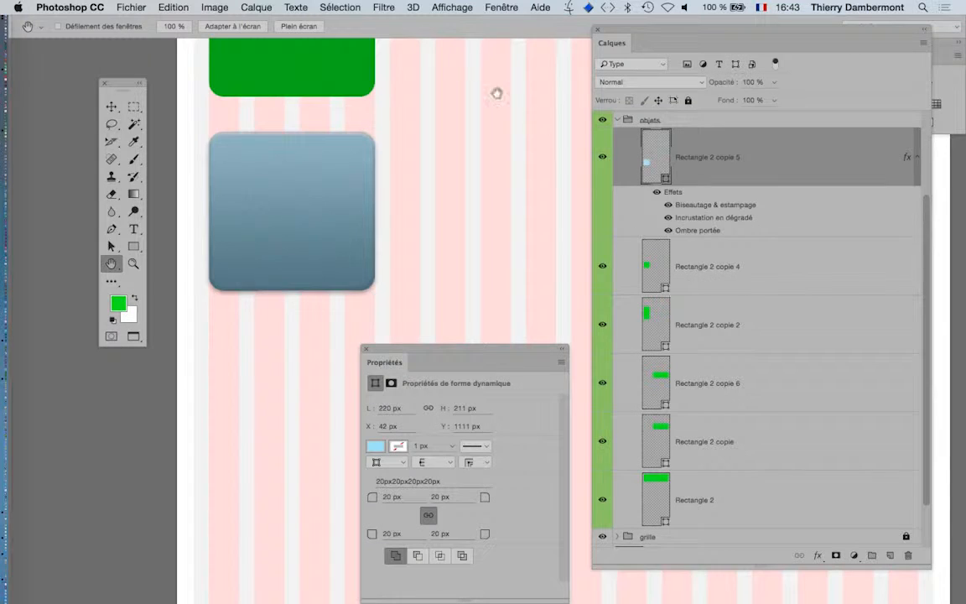
Display the Styles presets beside the blue rectangle and move the shape properties out of the way.
scroll(736, 247, up, 2)
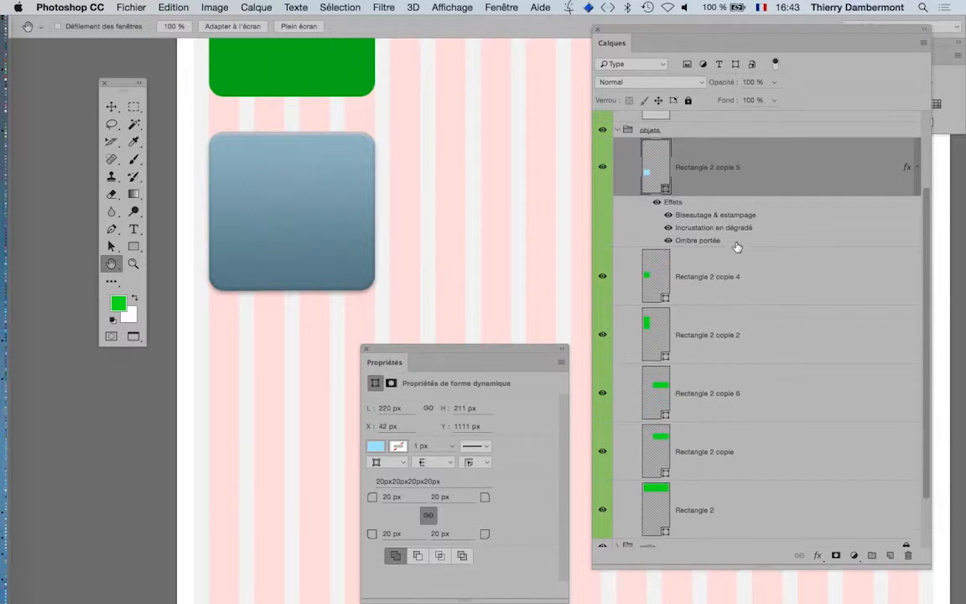
drag(470, 349, 138, 376)
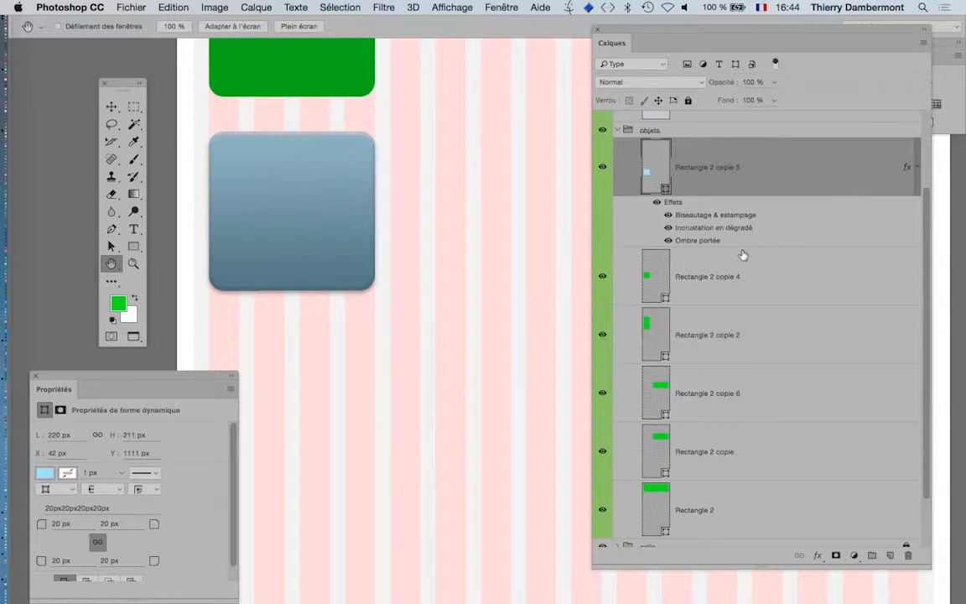
click(512, 7)
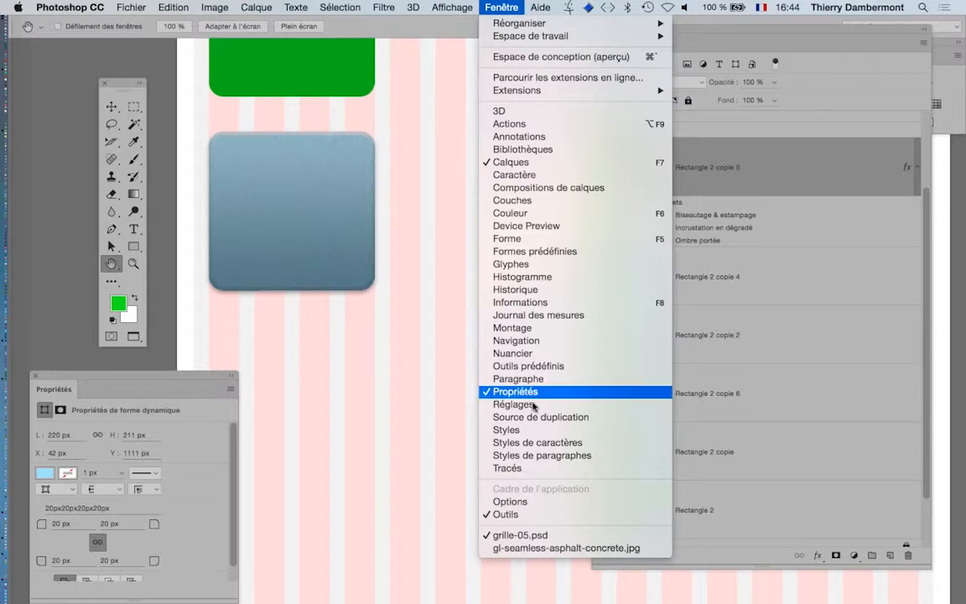
click(535, 430)
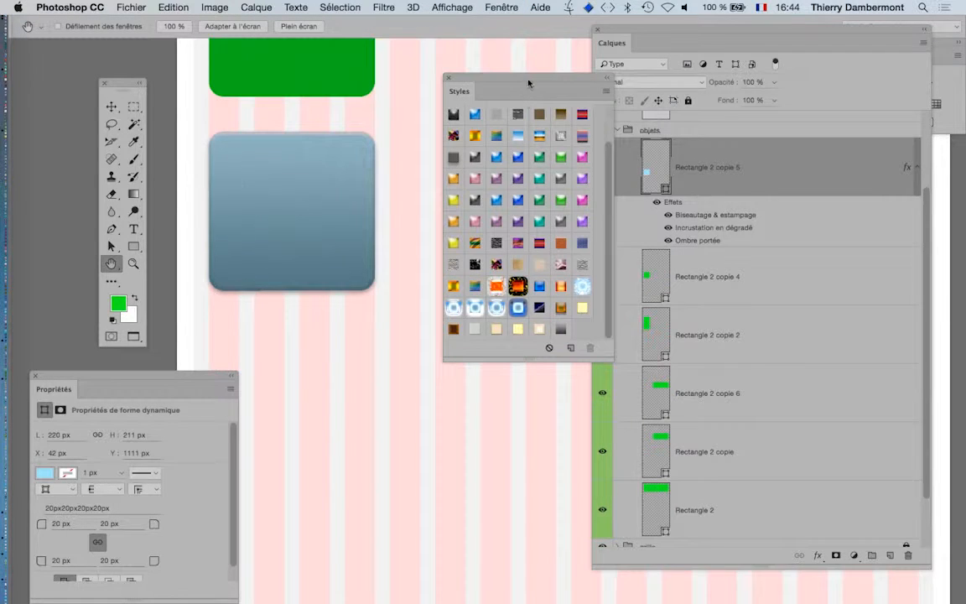
drag(528, 82, 480, 168)
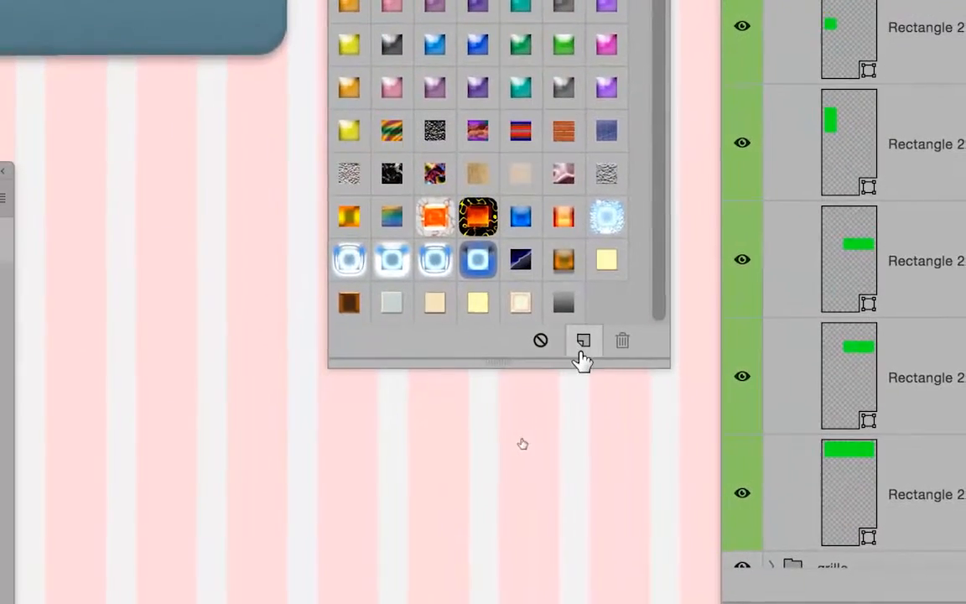
Save the blue rectangle's effects as a new style named slick design, including layer effects and blending options.
click(583, 340)
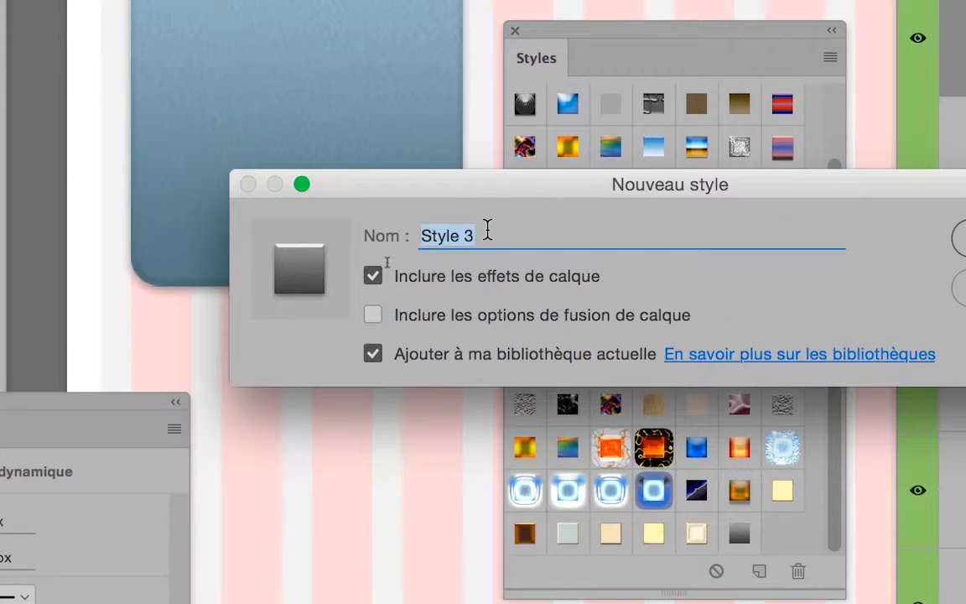
text(sl)
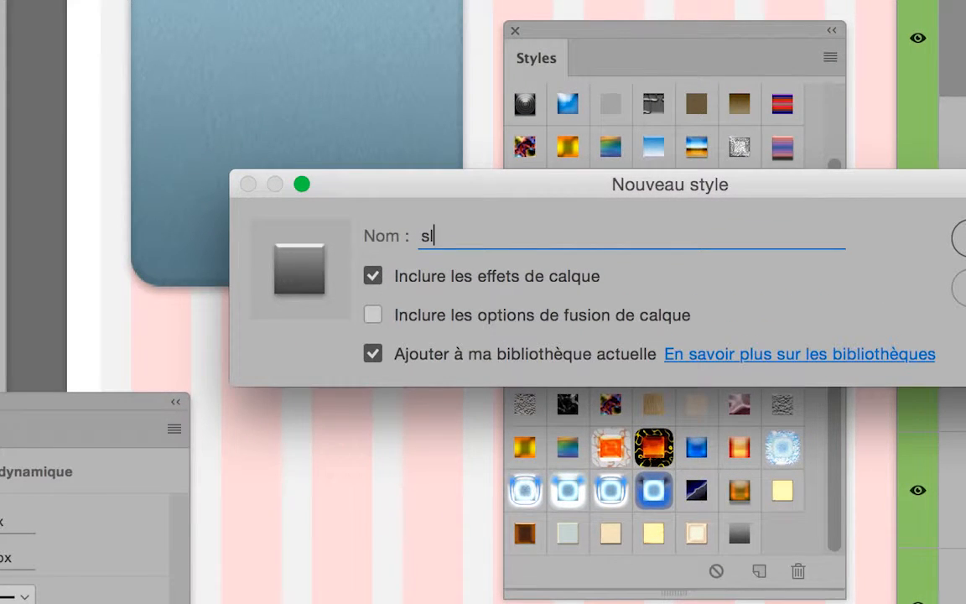
text(ick design)
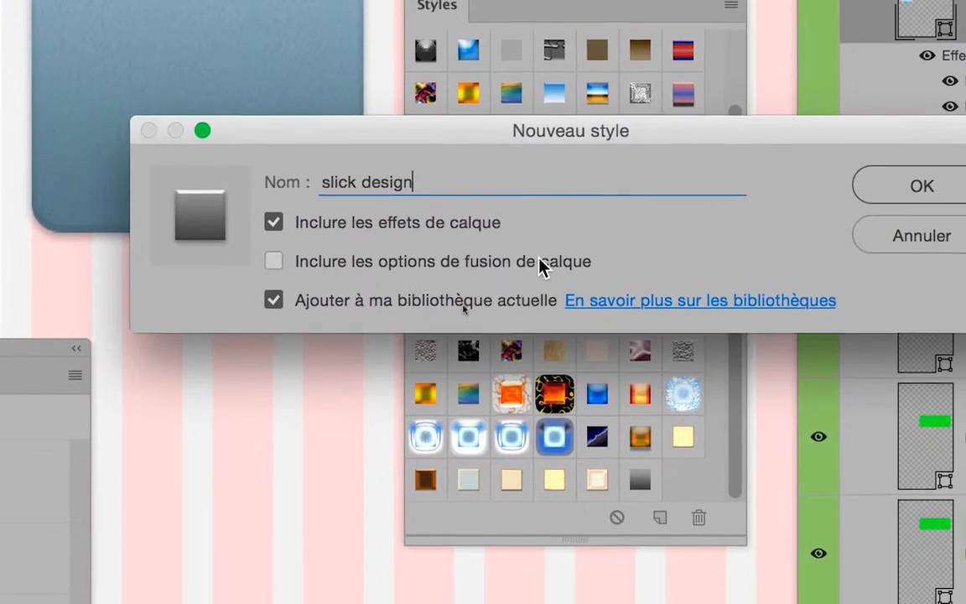
click(537, 293)
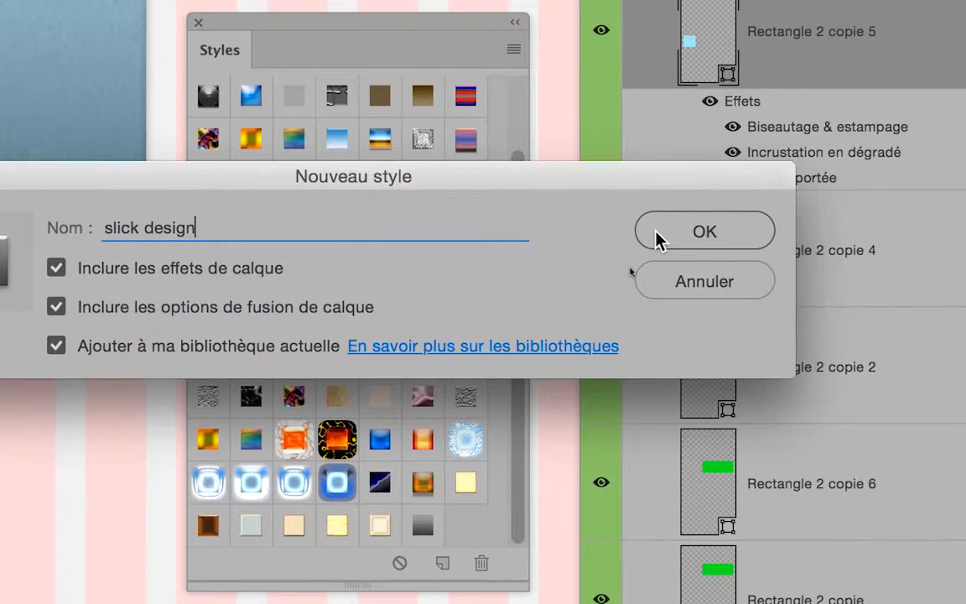
click(659, 240)
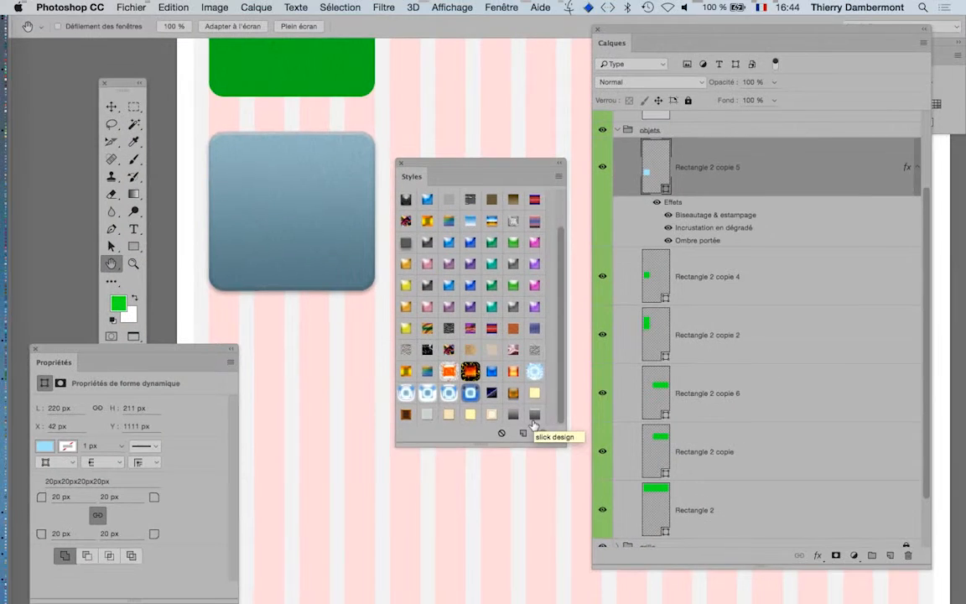
Apply the slick design style to Rectangle 2 copie 4, the green rectangle above the blue one.
click(689, 268)
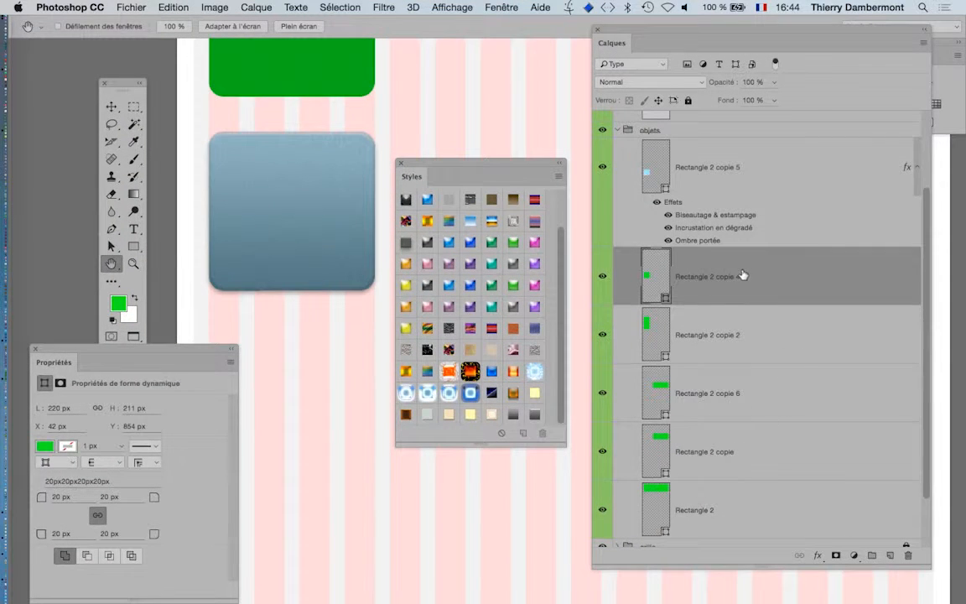
scroll(368, 216, up, 4)
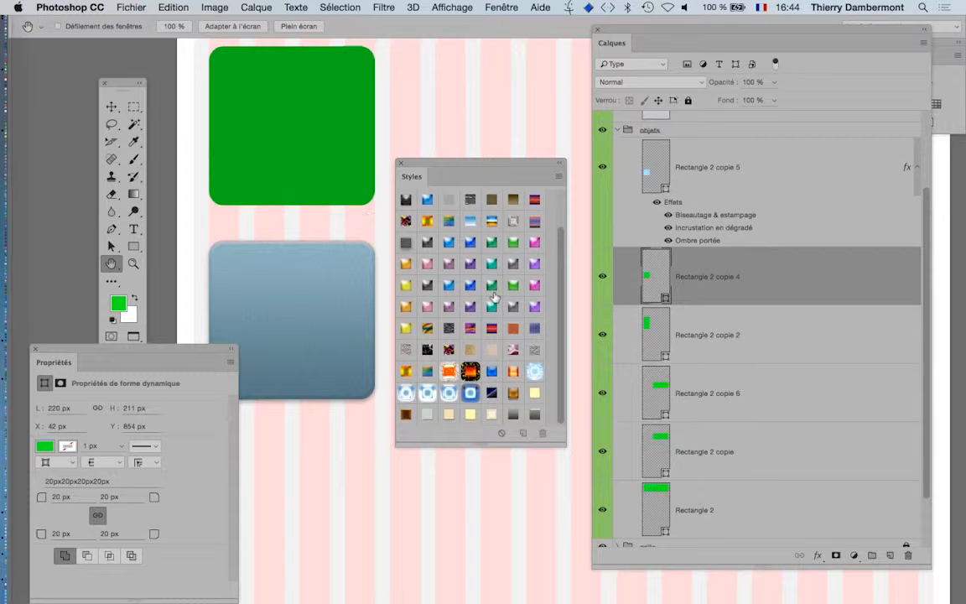
click(534, 414)
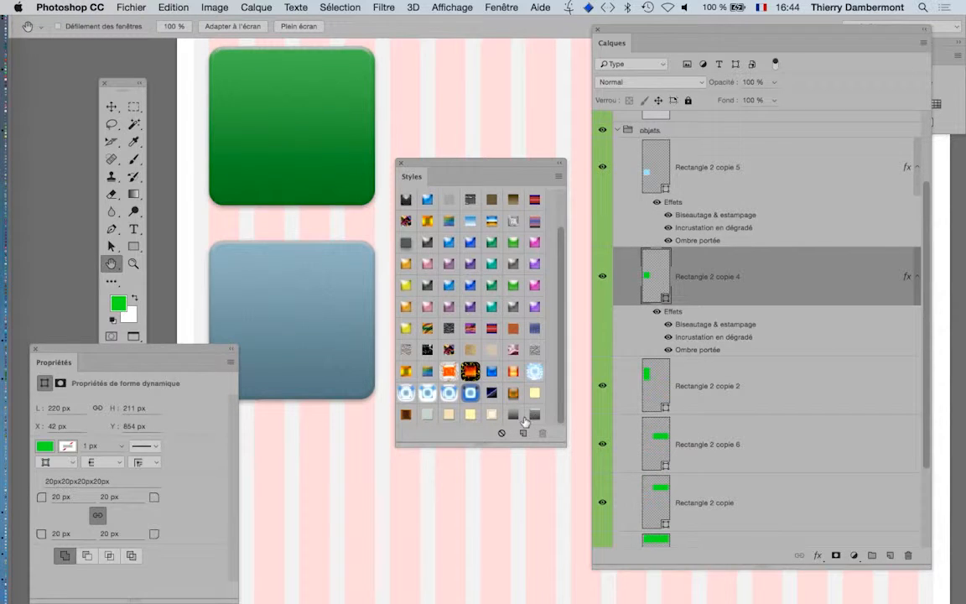
Apply the slick design style to the tall green rectangle, Rectangle 2 copie 2.
scroll(347, 340, up, 2)
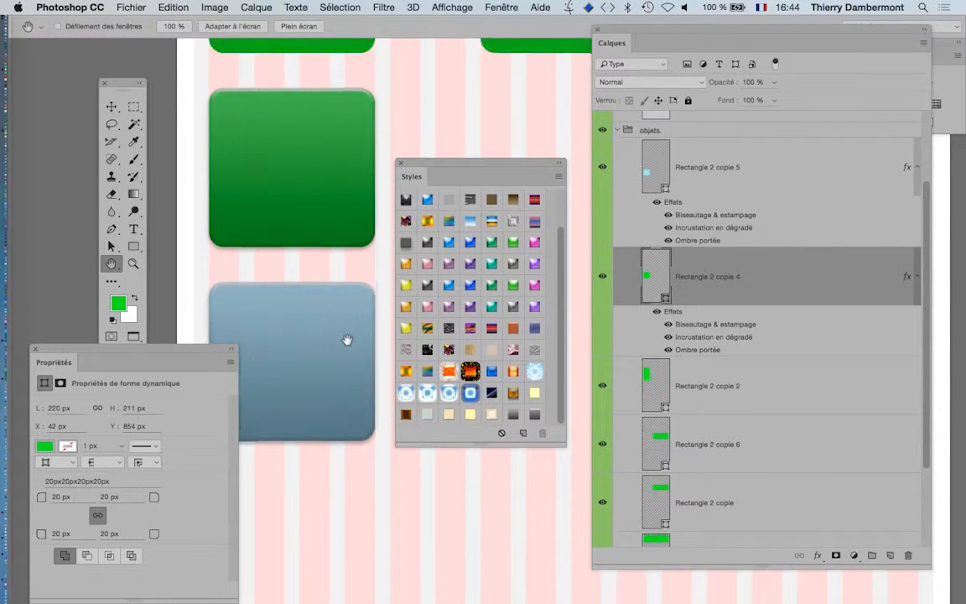
scroll(347, 340, up, 4)
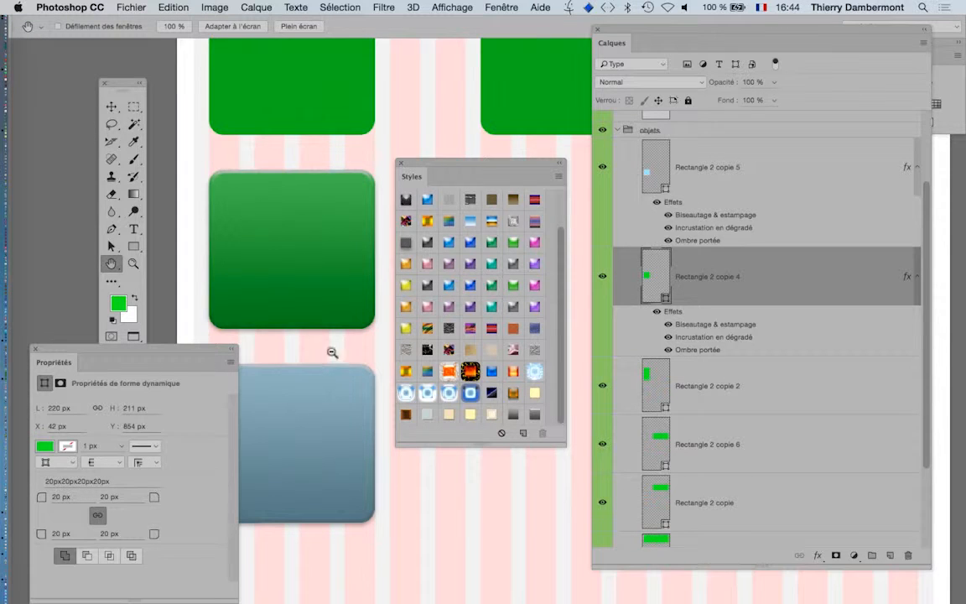
scroll(290, 336, down, 1)
scroll(291, 339, up, 3)
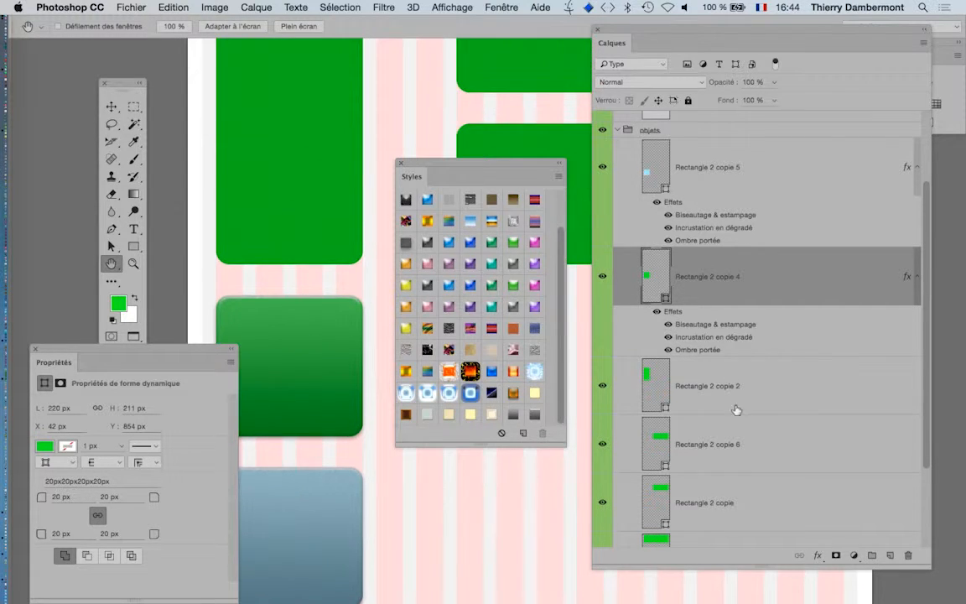
click(736, 409)
click(534, 418)
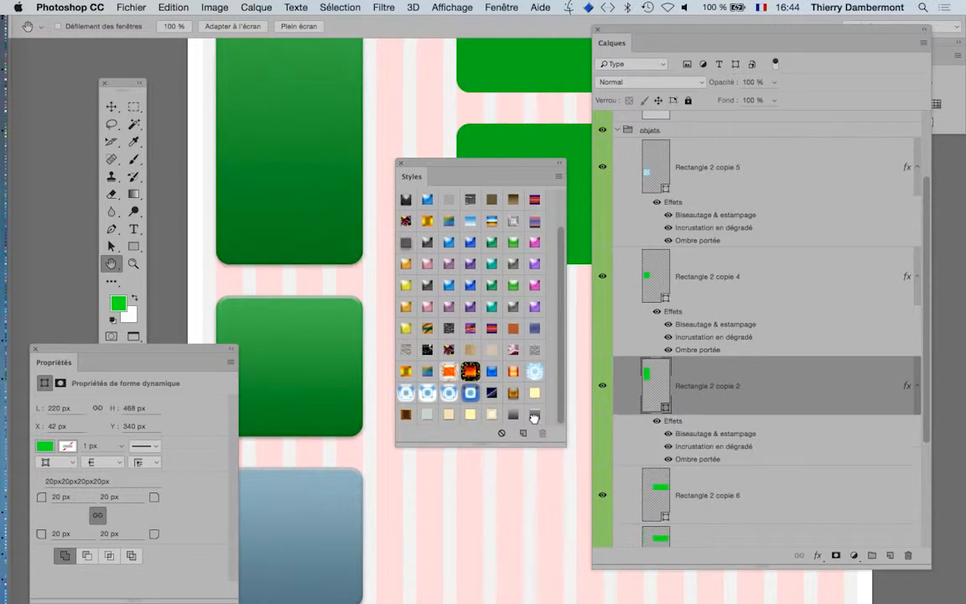
Apply the slick design style to Rectangle 2 copie 6 and Rectangle 2 copie together.
scroll(371, 413, down, 1)
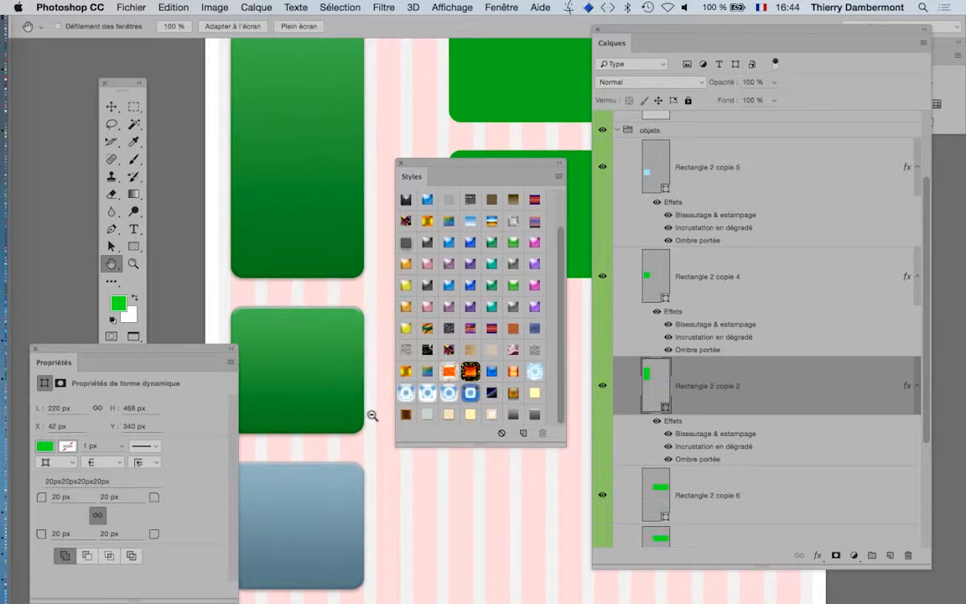
scroll(371, 413, down, 1)
click(702, 493)
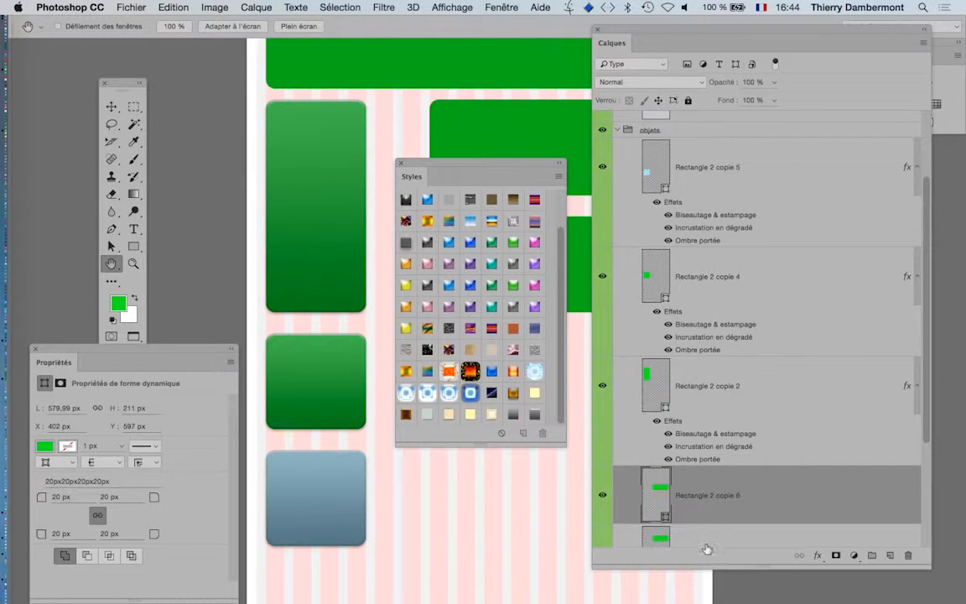
shift+click(703, 541)
click(534, 418)
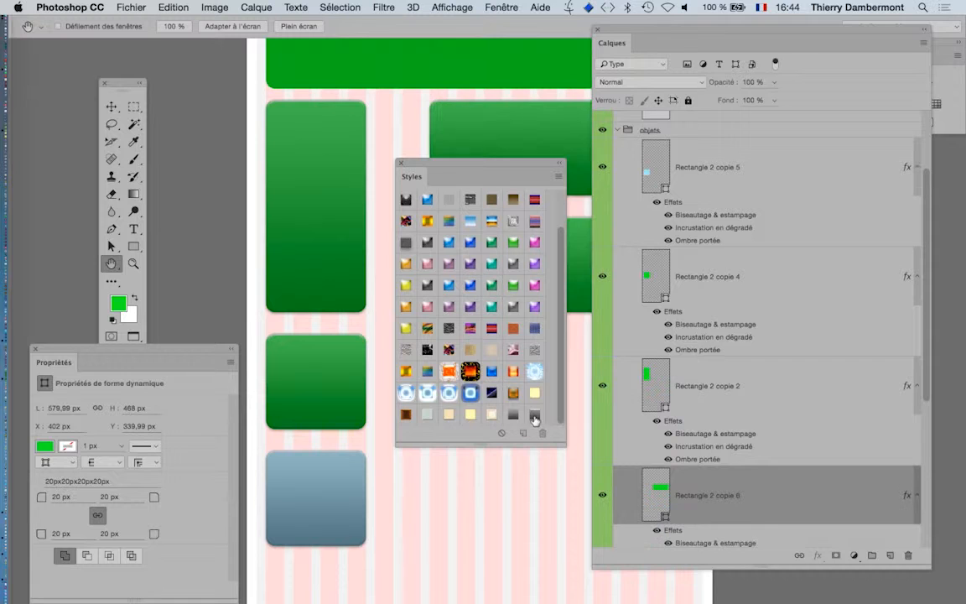
Change the fill colour of Rectangle 2 copie 6, the lower wide rectangle, to khaki #bab368.
drag(476, 171, 478, 471)
scroll(783, 498, down, 3)
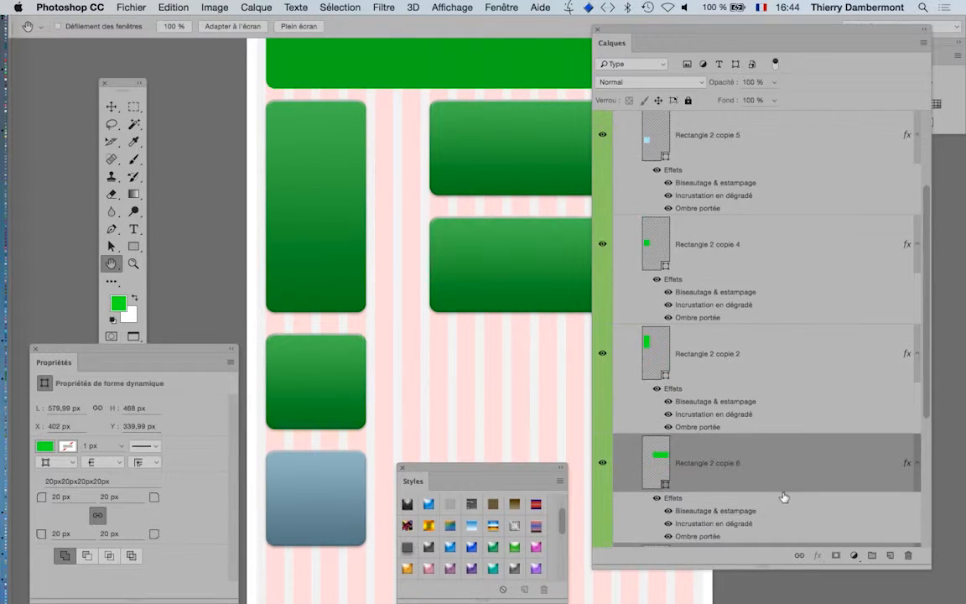
double_click(648, 419)
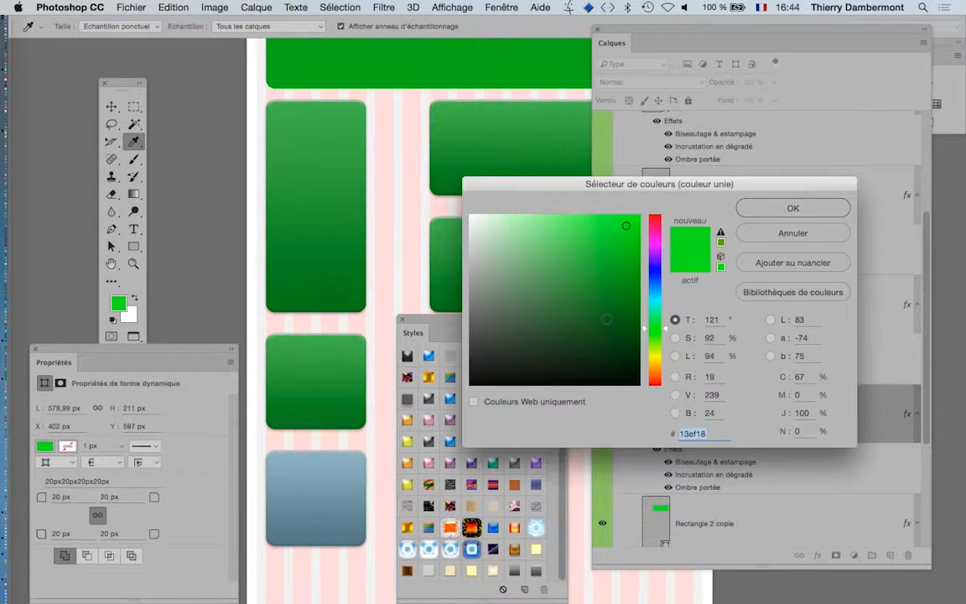
drag(659, 298, 659, 277)
click(544, 260)
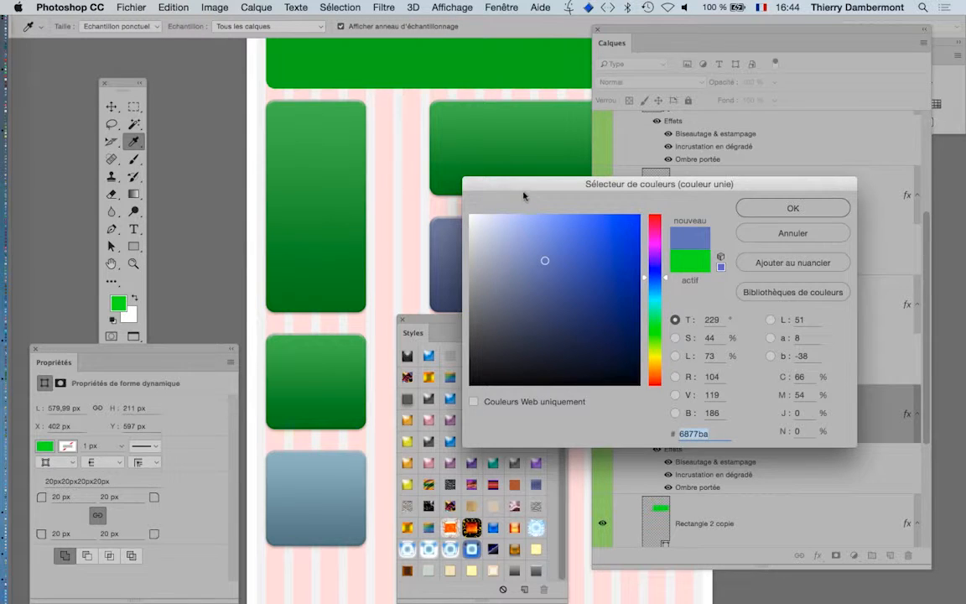
drag(528, 190, 693, 254)
click(824, 423)
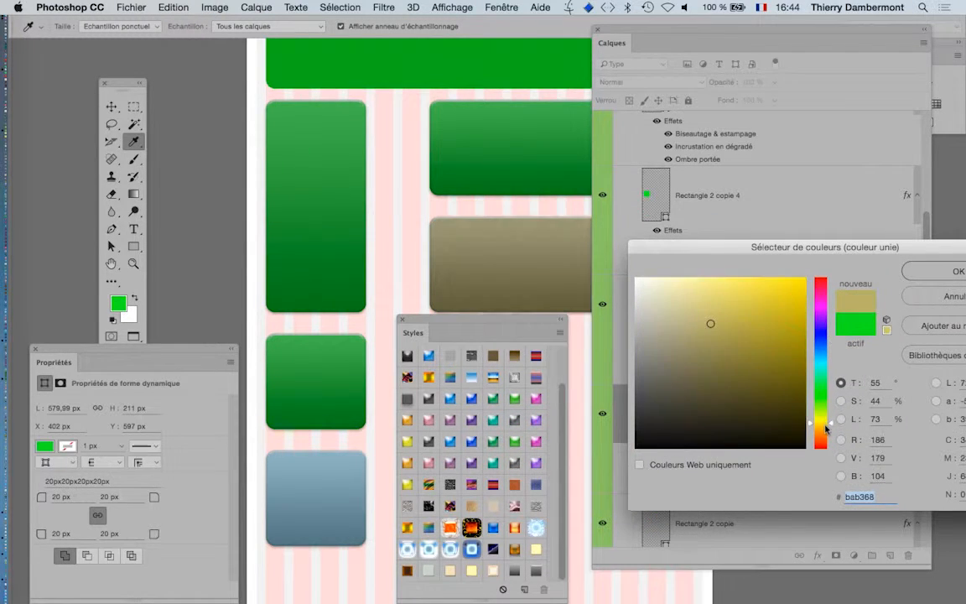
key(Return)
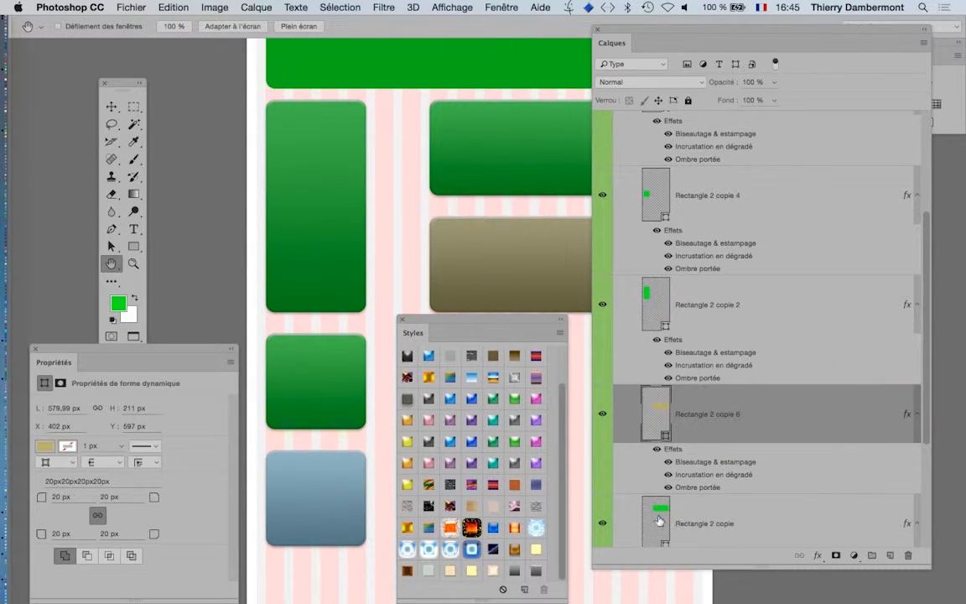
Set the Layers panel thumbnails to the smallest image size, with the entire document as their content.
double_click(685, 529)
click(780, 197)
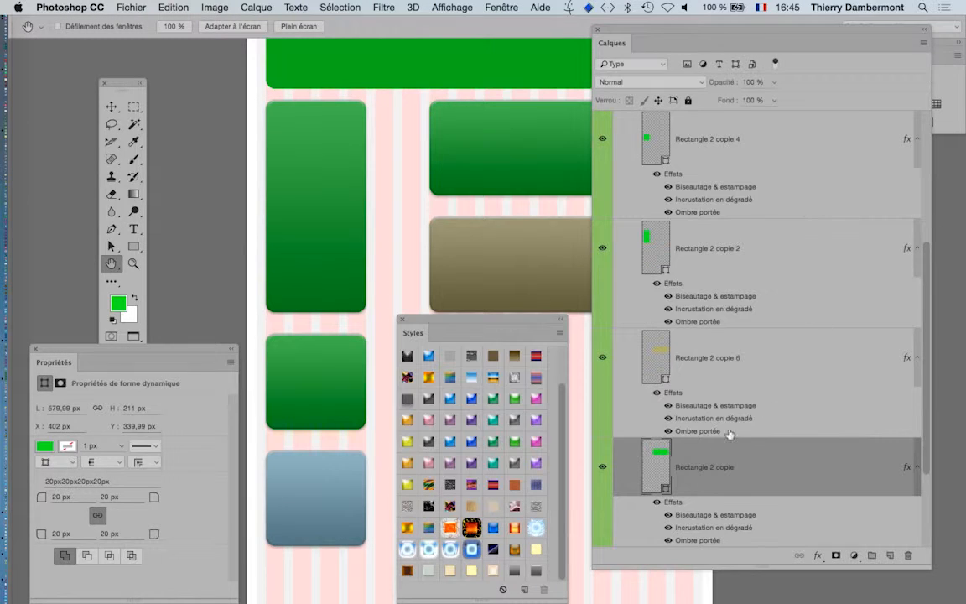
click(923, 43)
click(795, 451)
click(518, 290)
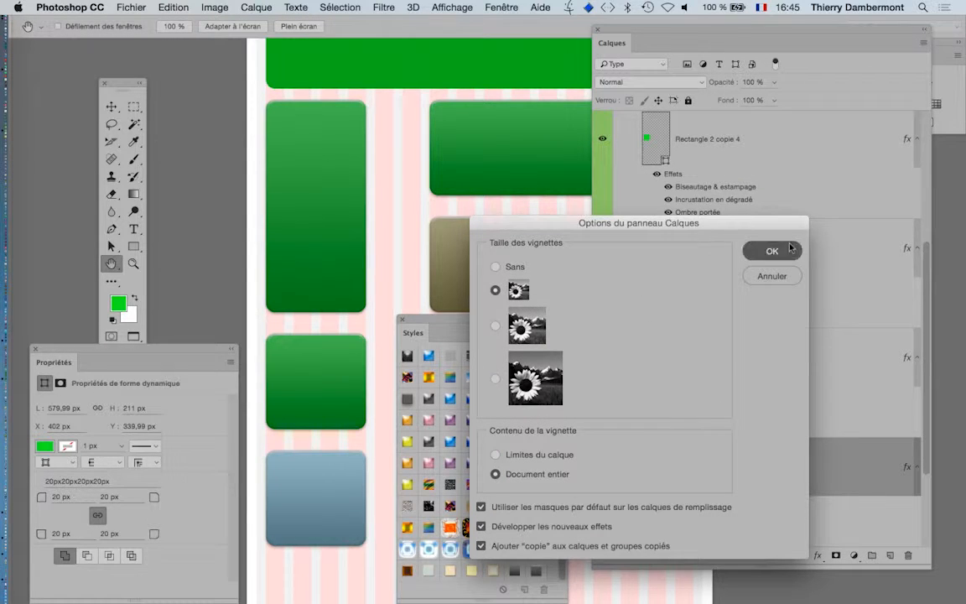
click(771, 251)
scroll(806, 290, up, 3)
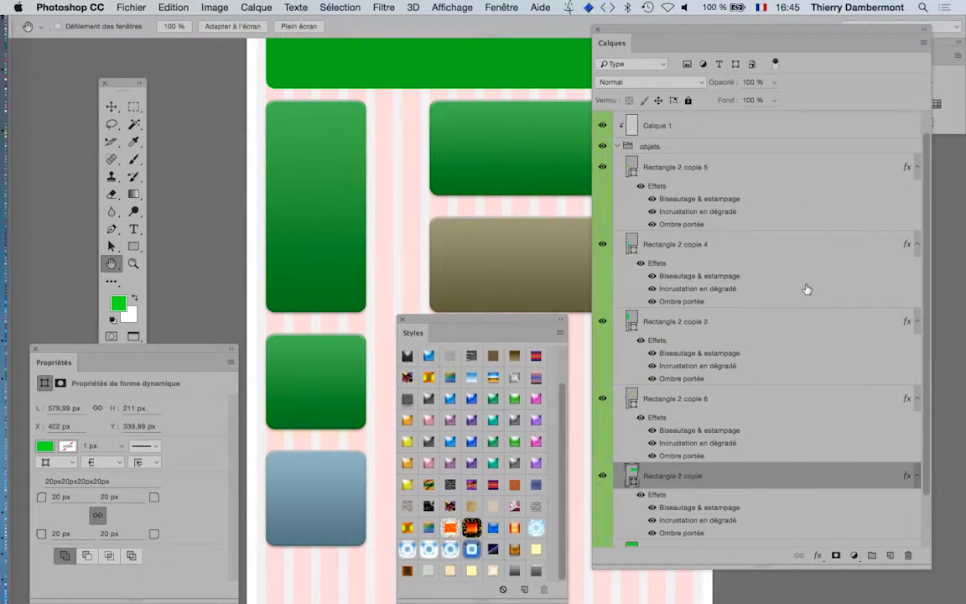
Move the Layers panel aside so that it clears the wide rectangles.
click(923, 42)
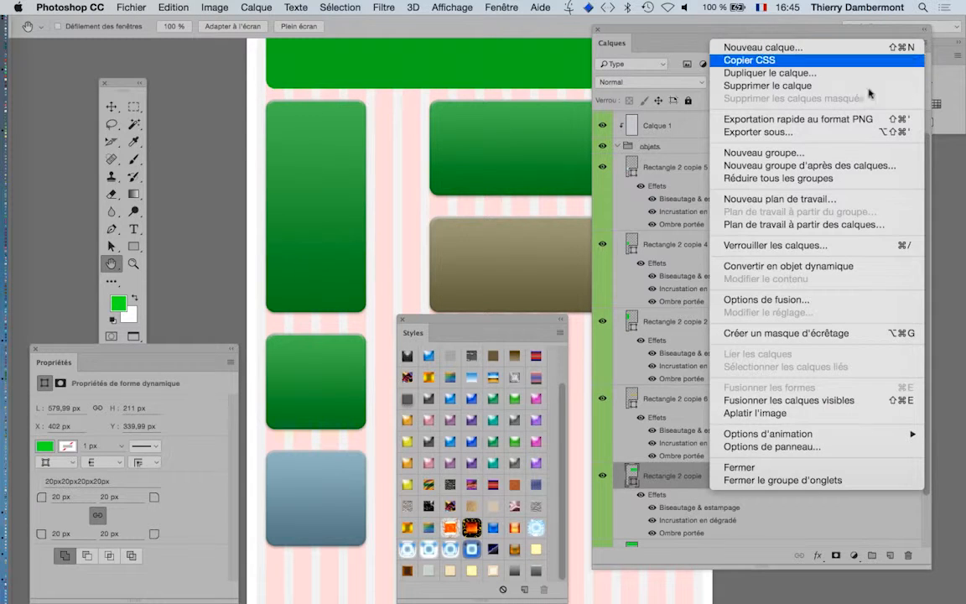
click(663, 326)
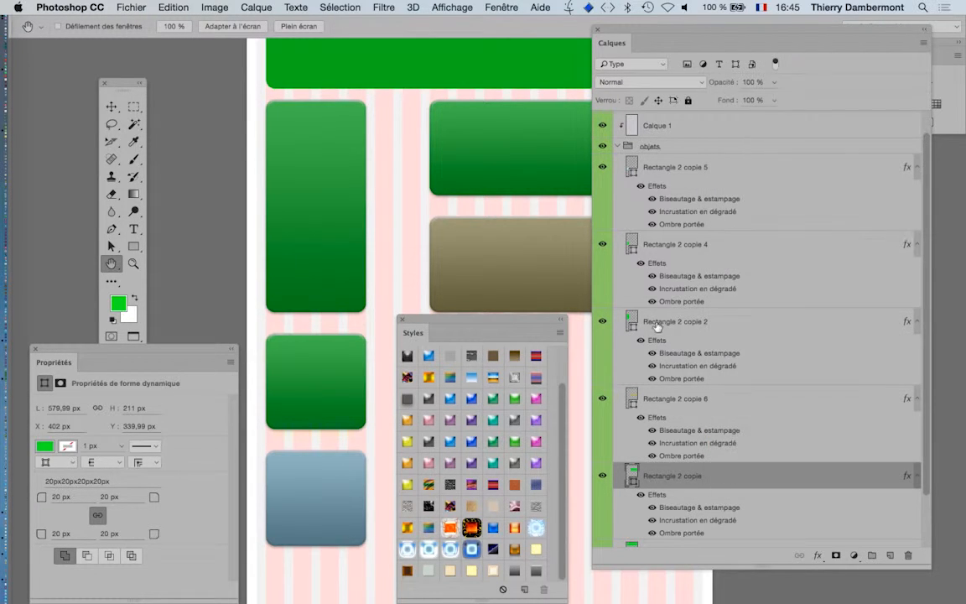
drag(630, 34, 730, 36)
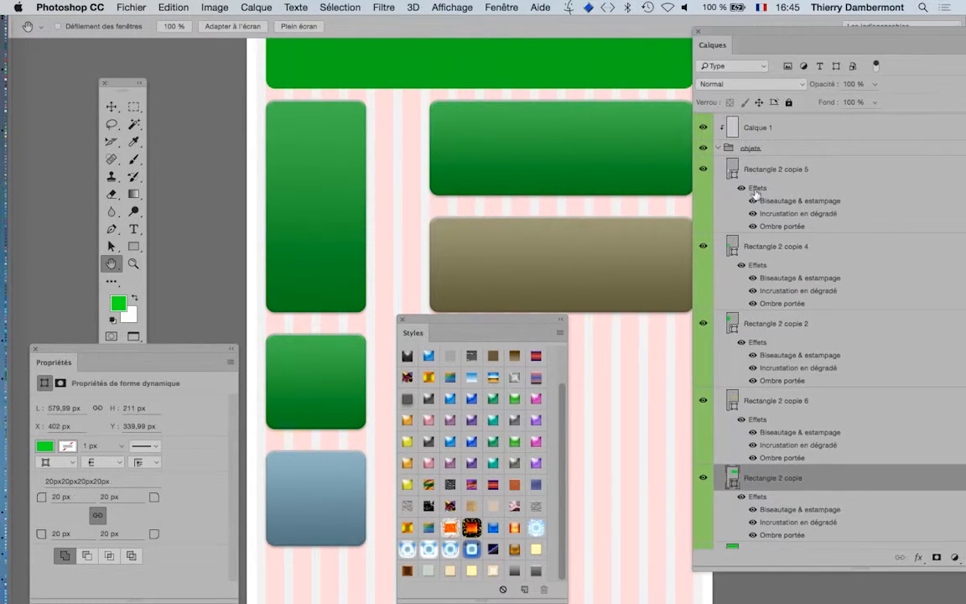
scroll(801, 419, down, 3)
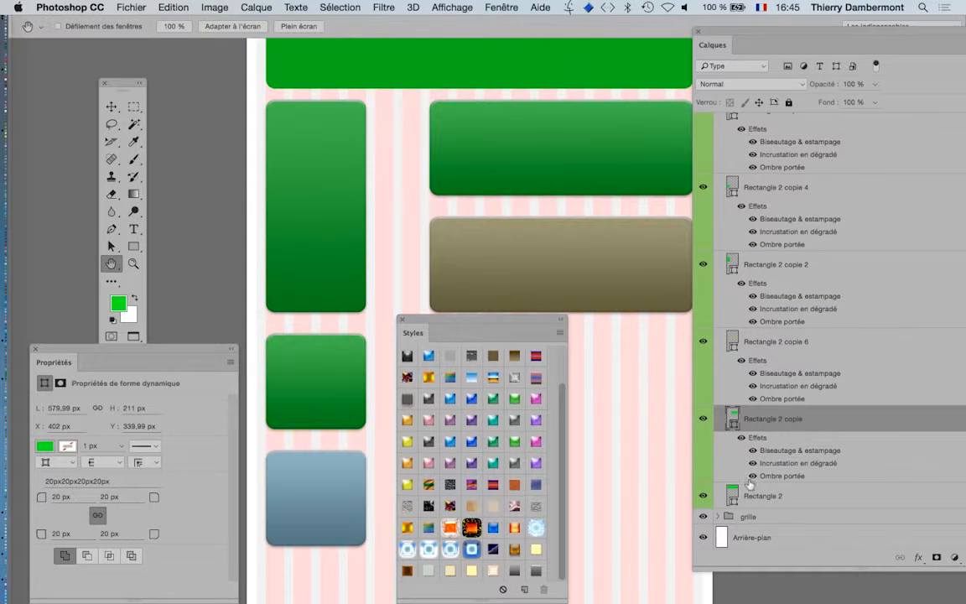
double_click(732, 496)
drag(473, 155, 748, 269)
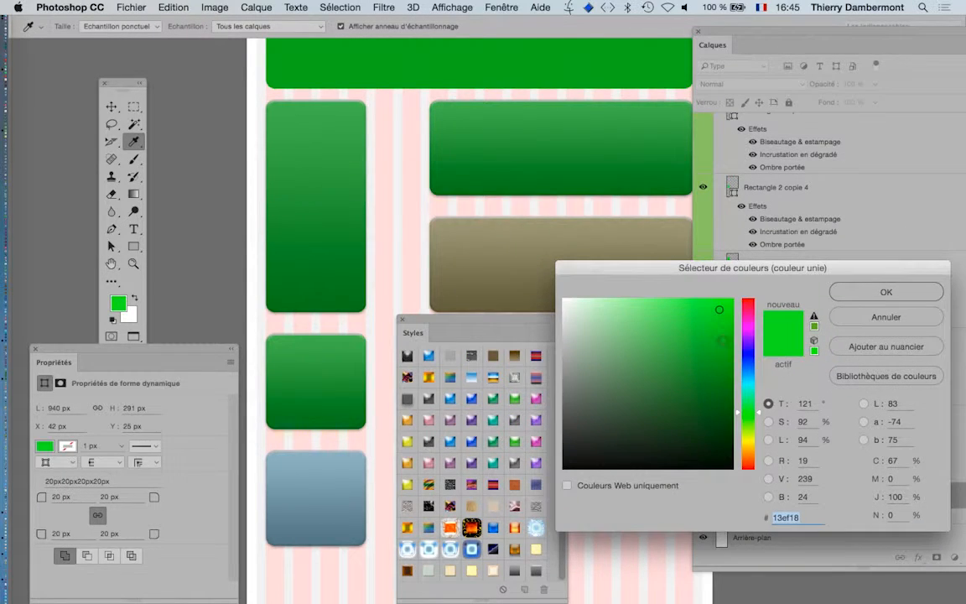
click(612, 324)
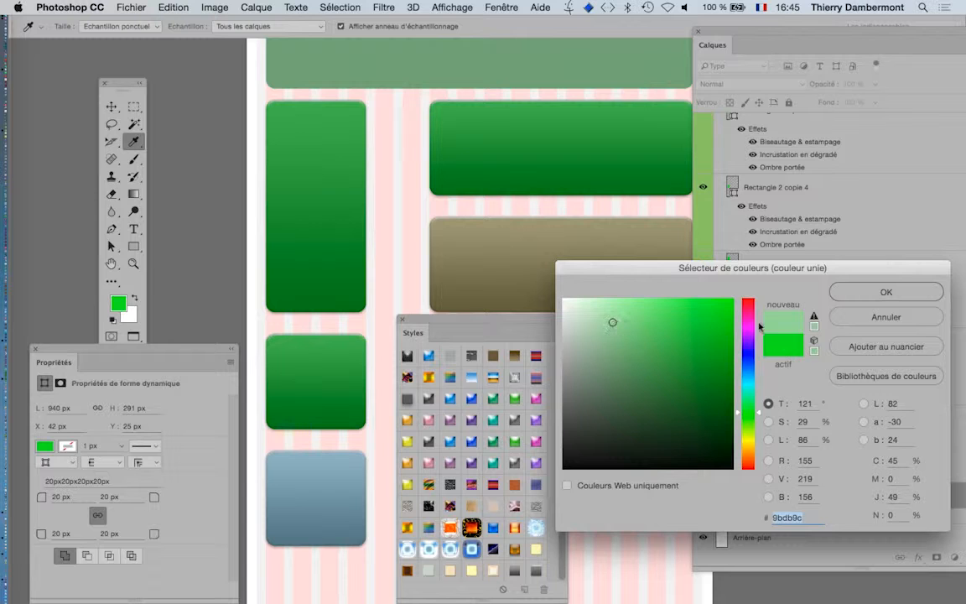
click(878, 321)
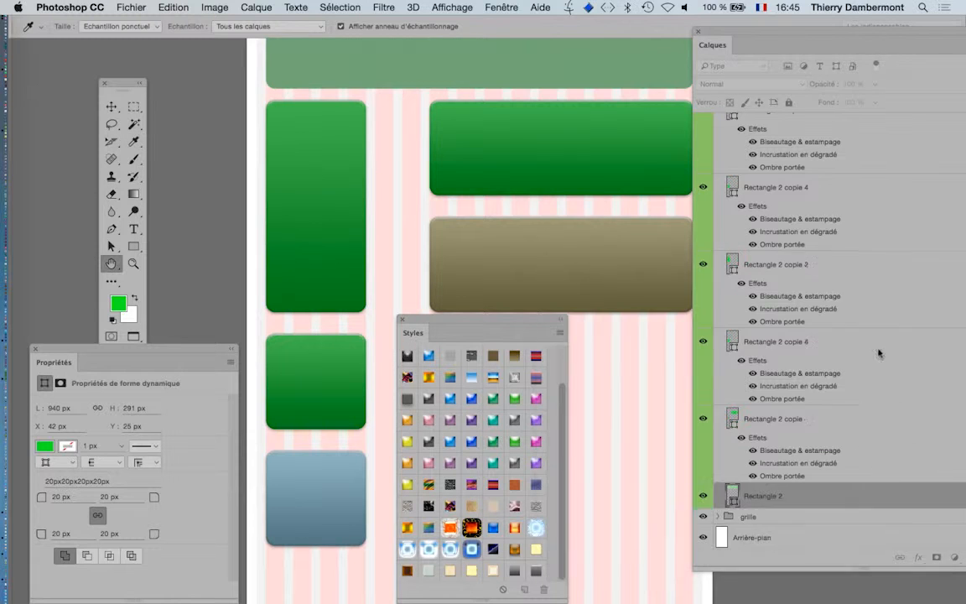
Recolour Rectangle 2 copie, the upper wide rectangle, with a muted greyish khaki fill.
click(732, 416)
double_click(732, 417)
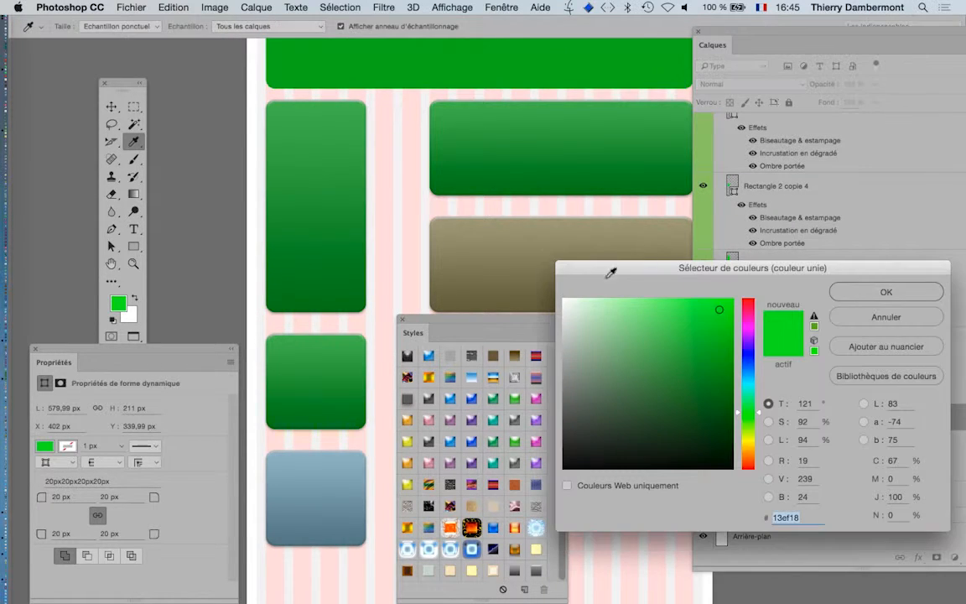
click(748, 444)
click(668, 353)
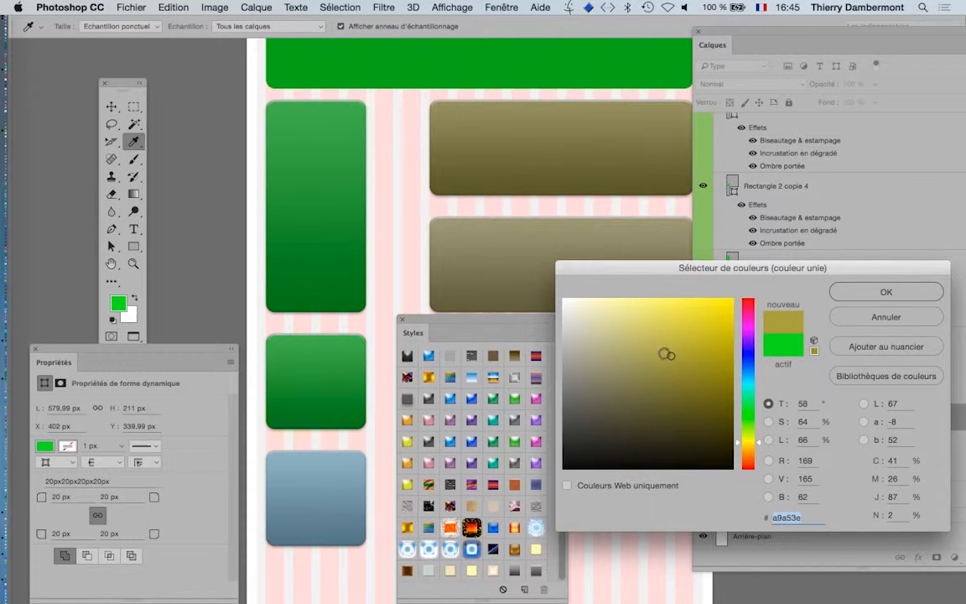
click(597, 357)
click(868, 292)
key(h)
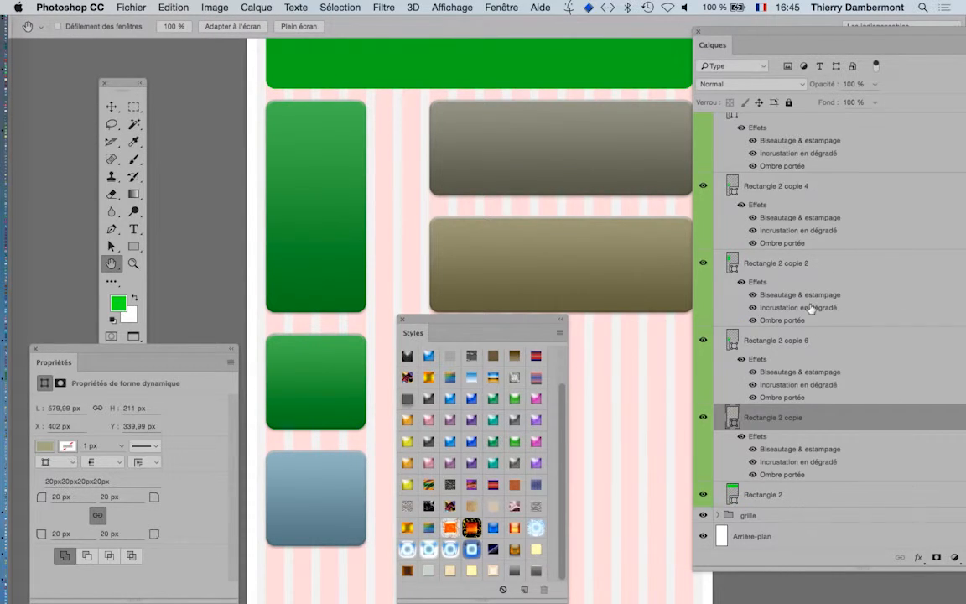
Change the fill of Rectangle 2 copie 2, the tall green rectangle, to bright cyan #13ddef.
double_click(741, 273)
drag(745, 388, 746, 379)
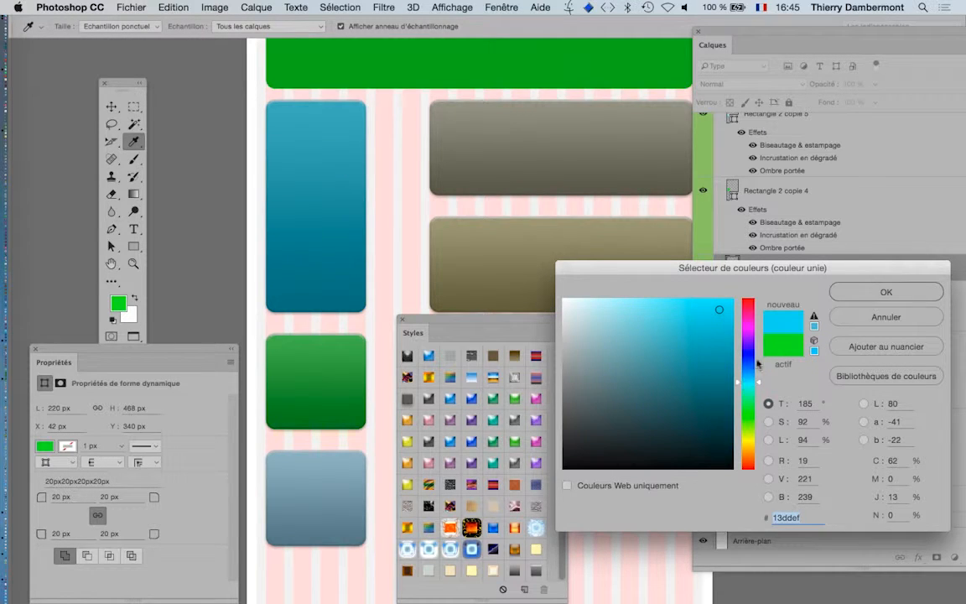
click(885, 291)
Change the fill of Rectangle 2 copie 4, the green rectangle above the blue one, to pale lavender #f1e9fe.
double_click(734, 191)
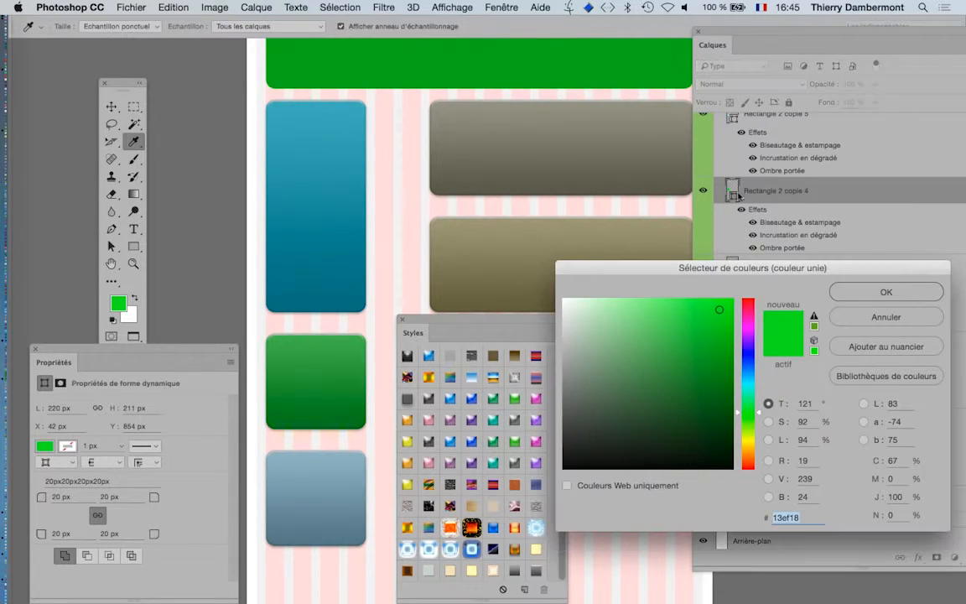
drag(737, 382, 737, 375)
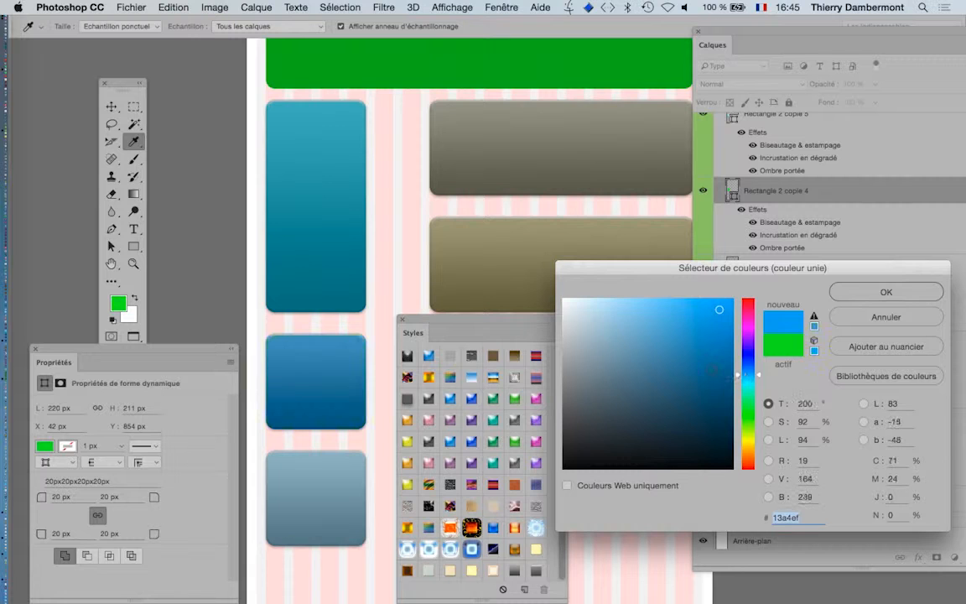
mouse_move(675, 326)
mouse_down()
mouse_move(627, 327)
mouse_move(649, 322)
mouse_up()
click(750, 346)
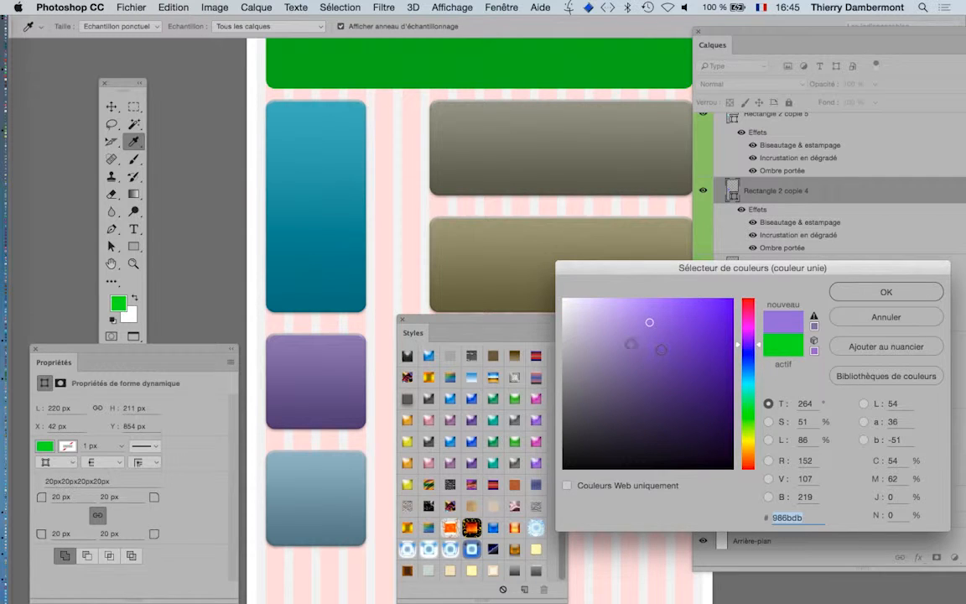
click(596, 320)
click(576, 298)
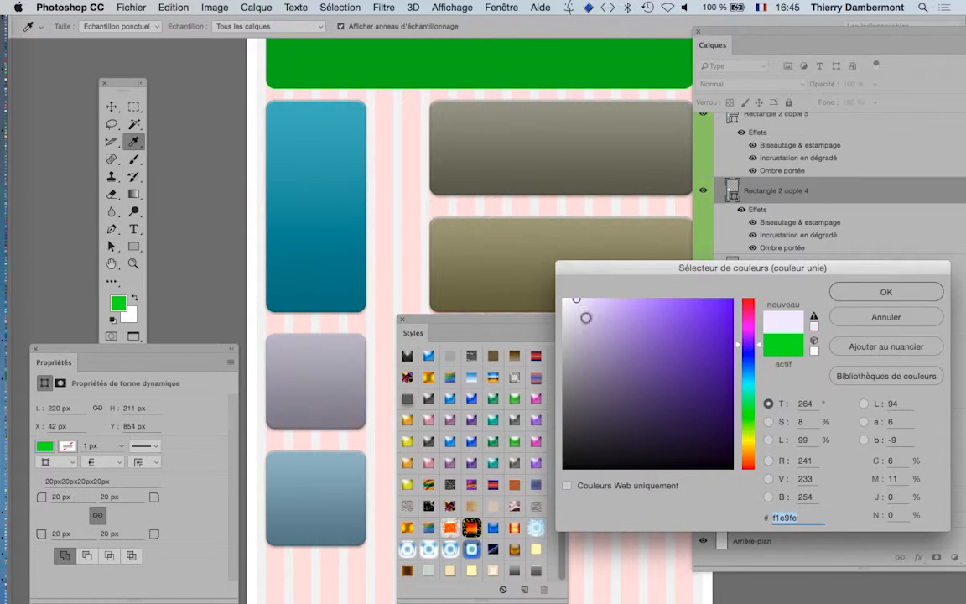
click(886, 292)
key(h)
Change the fill of Rectangle 2, the large green header rectangle, to a very light grey.
drag(484, 334, 512, 412)
scroll(552, 269, up, 4)
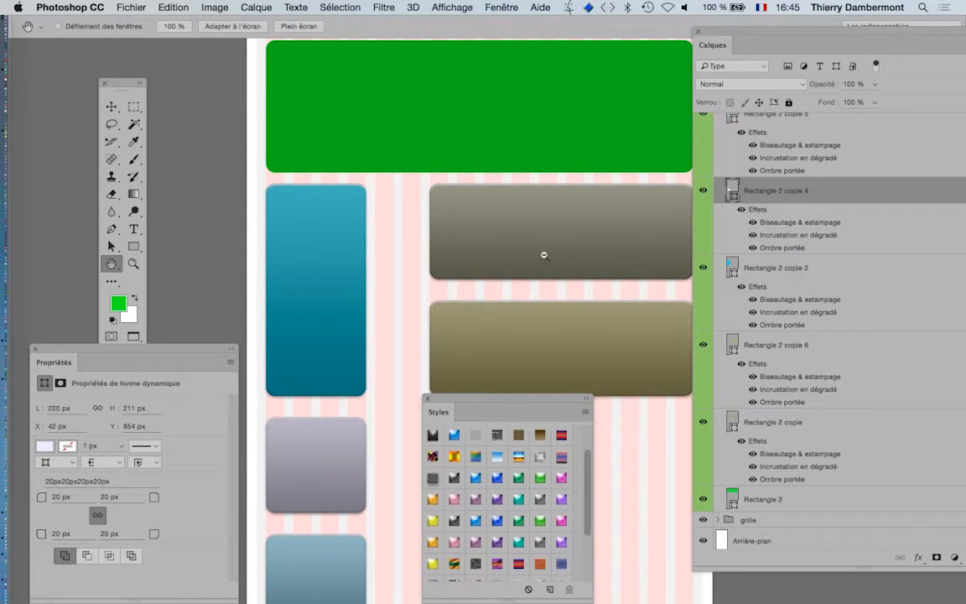
scroll(543, 254, down, 2)
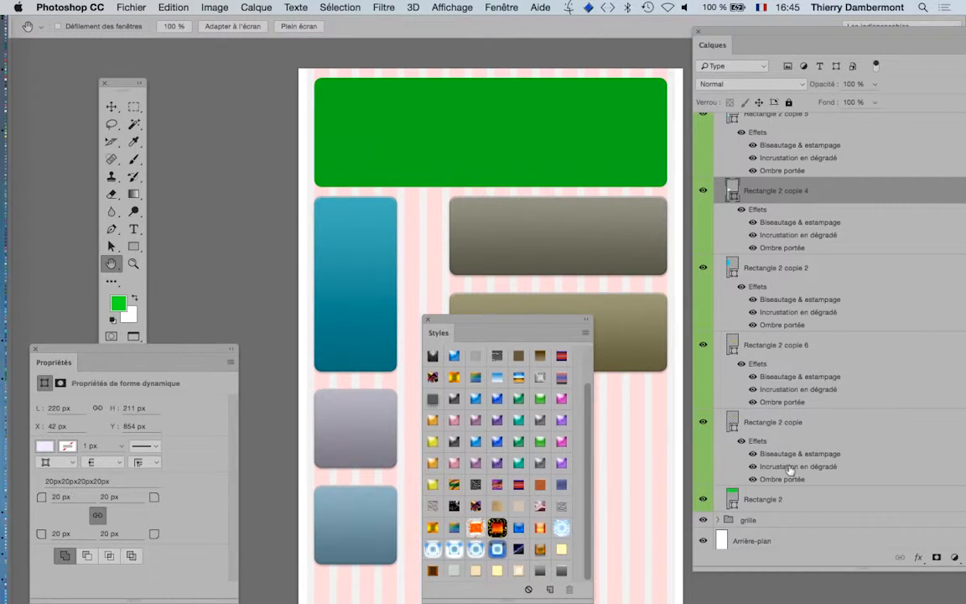
double_click(732, 499)
drag(576, 371, 560, 326)
click(907, 297)
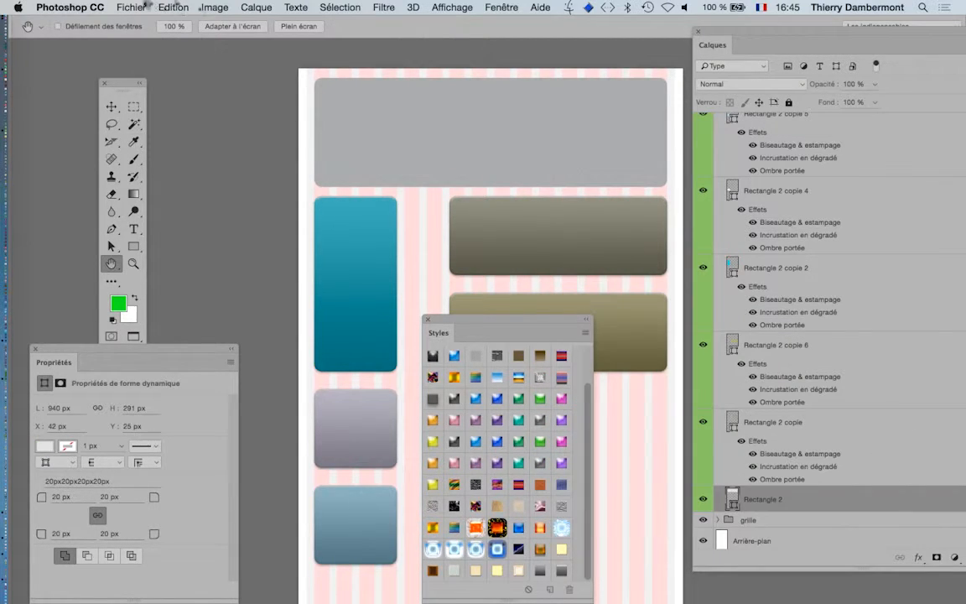
Save the document as a new Photoshop file named grille-06.psd in the same folder.
click(132, 7)
click(179, 147)
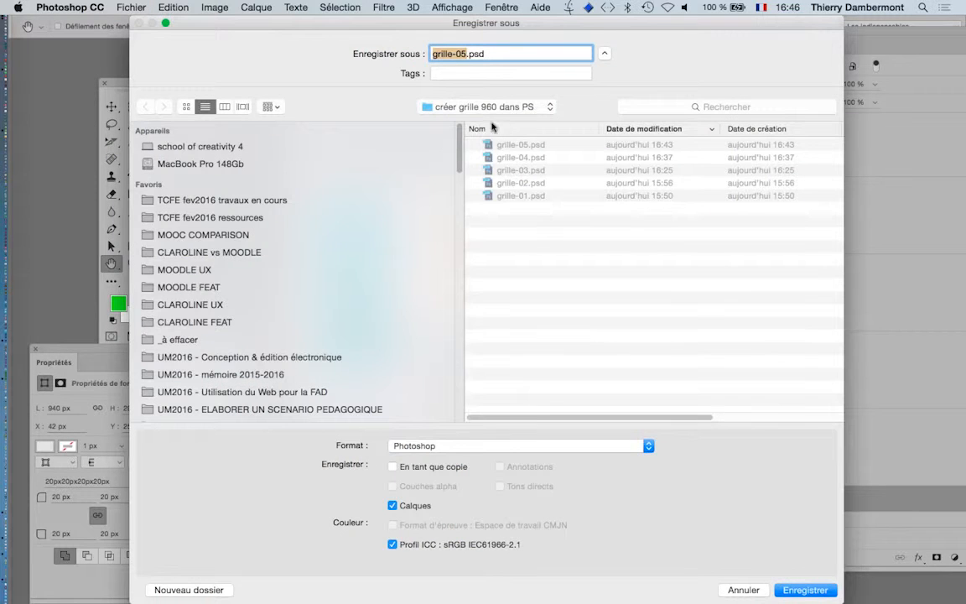
key(BackSpace)
text(6)
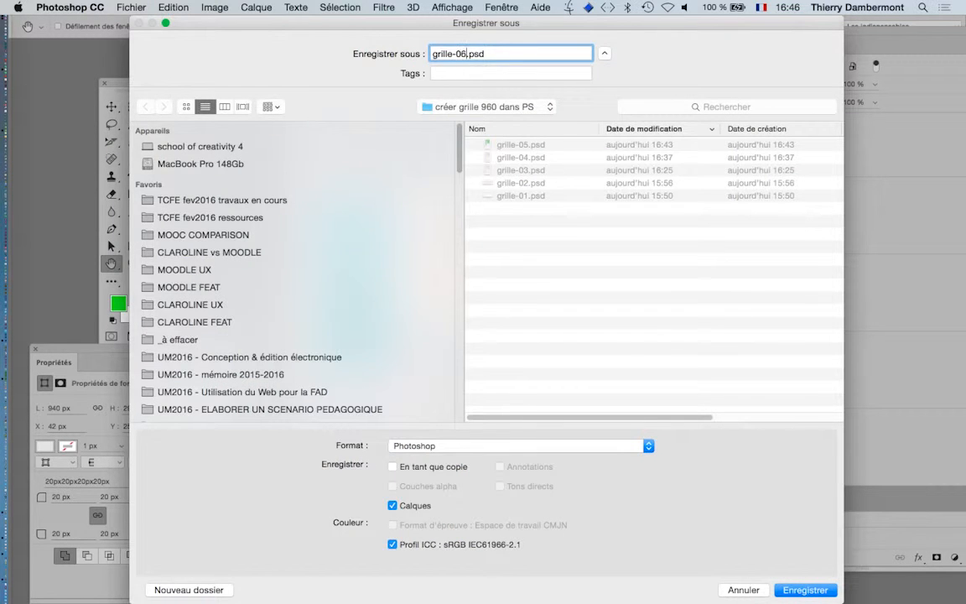
key(Return)
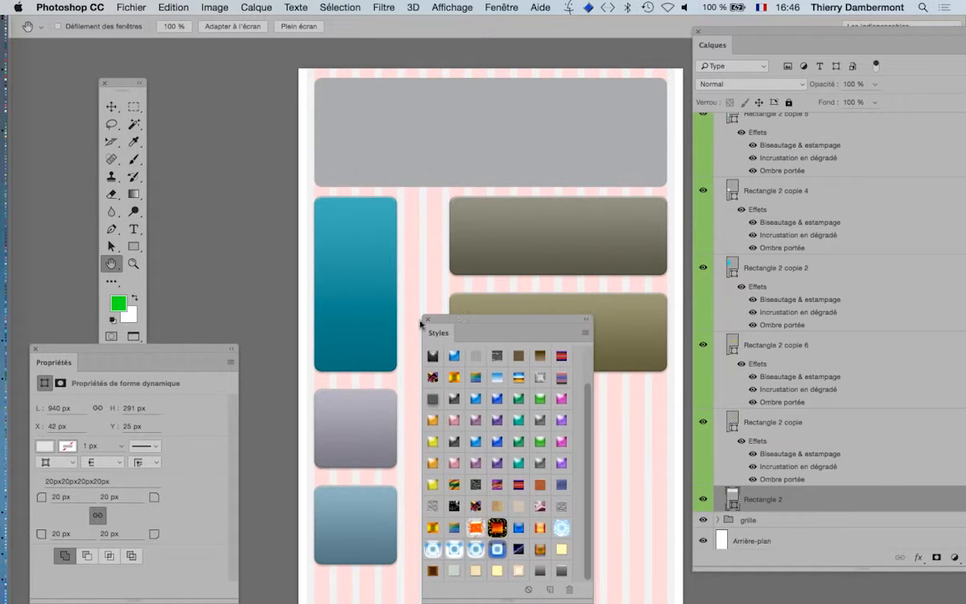
Enlarge the Styles panel beside the layout to display all the styles and close it.
drag(446, 323, 704, 183)
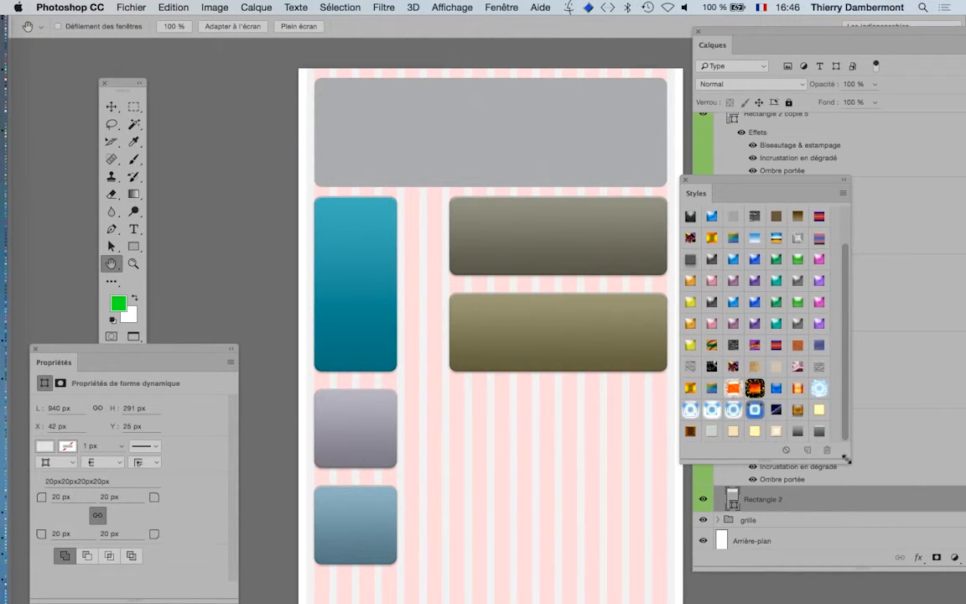
drag(845, 459, 894, 547)
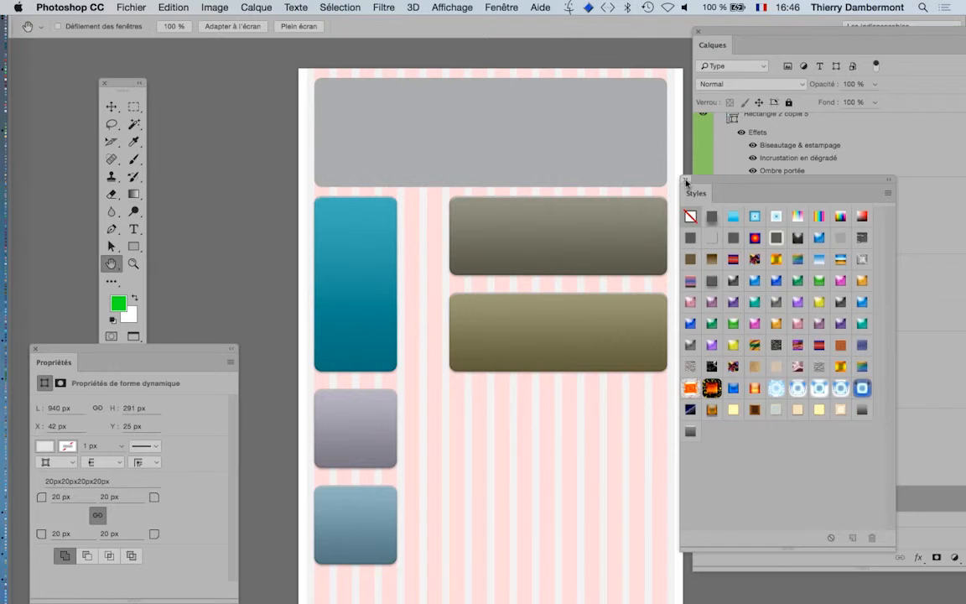
click(686, 180)
Activate the Move tool and turn off its transform controls.
click(112, 106)
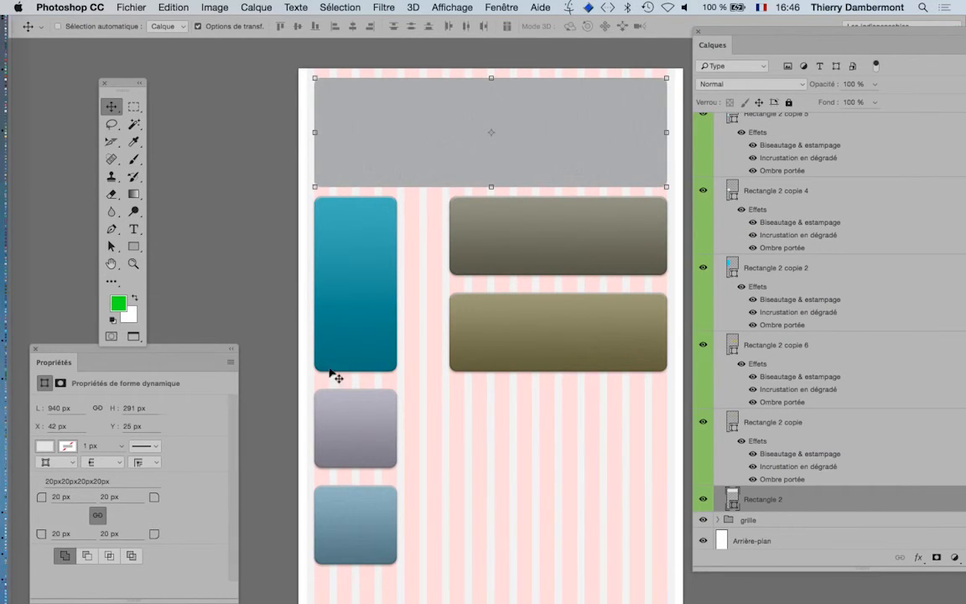
scroll(384, 376, down, 1)
scroll(557, 329, down, 1)
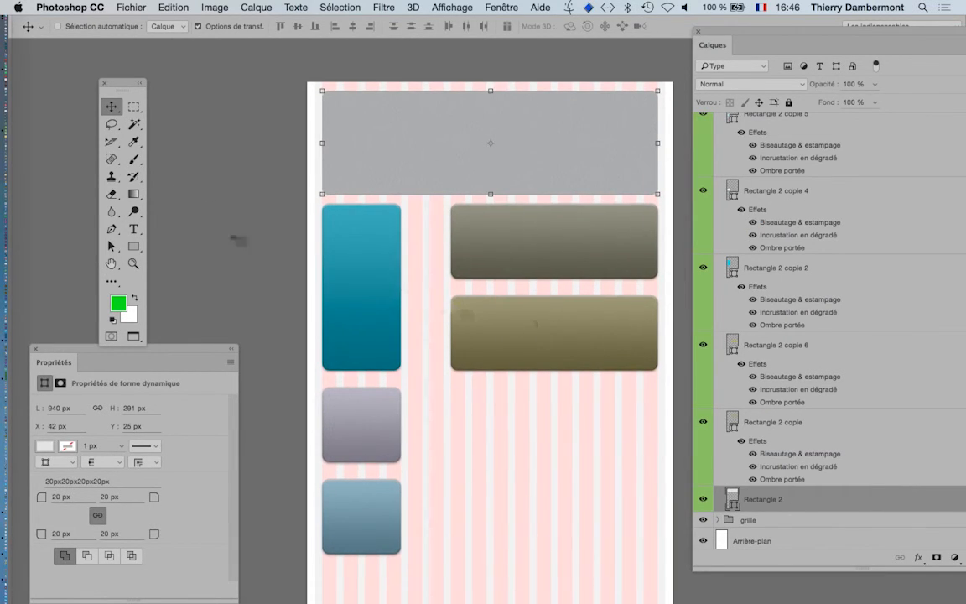
click(198, 26)
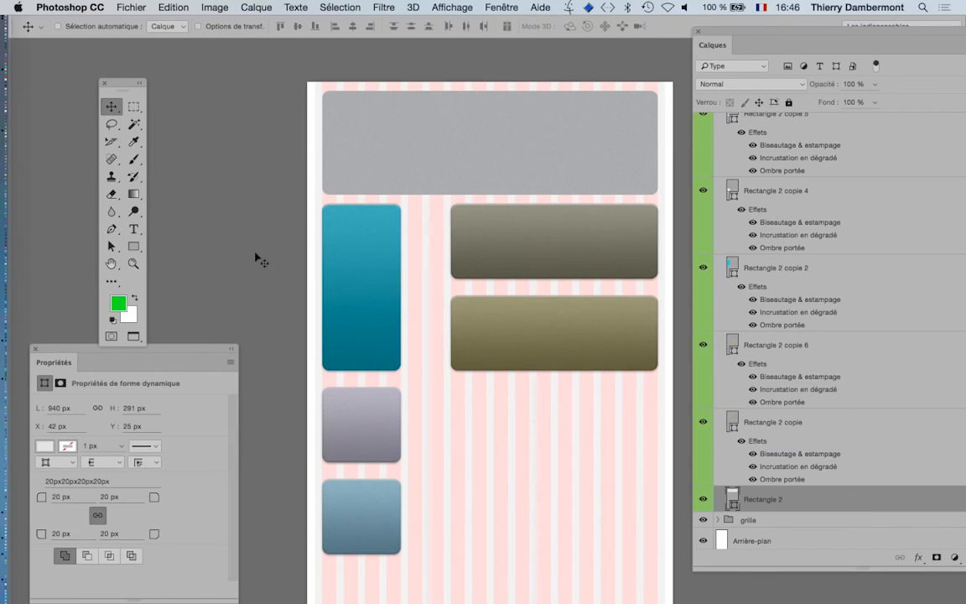